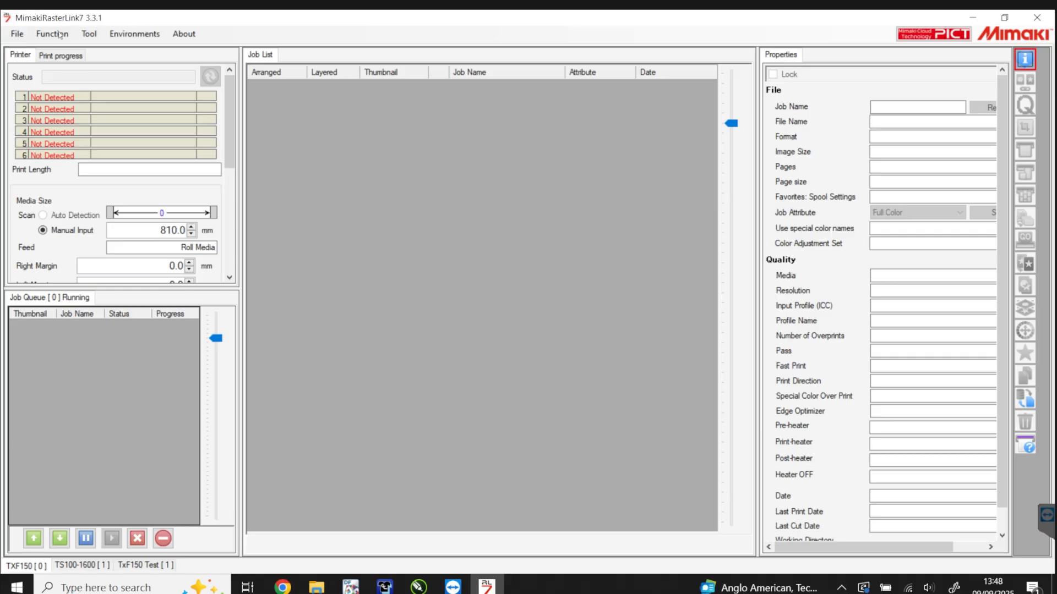
# - Import Spaceman.eps from the Desktop folder into the job list and select the job
pyautogui.click(17, 34)
pyautogui.click(39, 46)
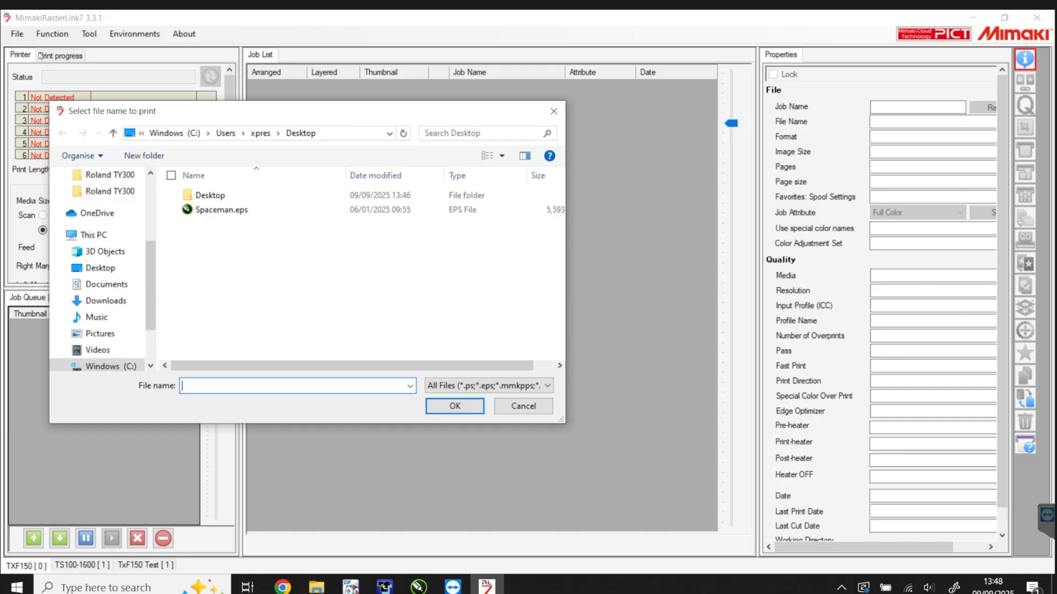
pyautogui.click(220, 210)
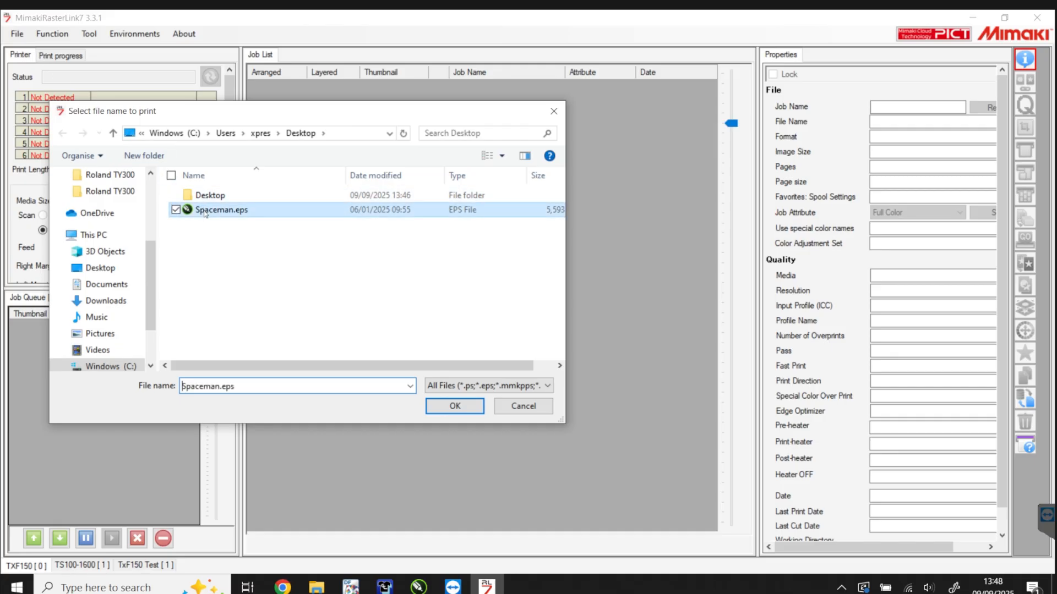
pyautogui.click(437, 406)
pyautogui.click(594, 435)
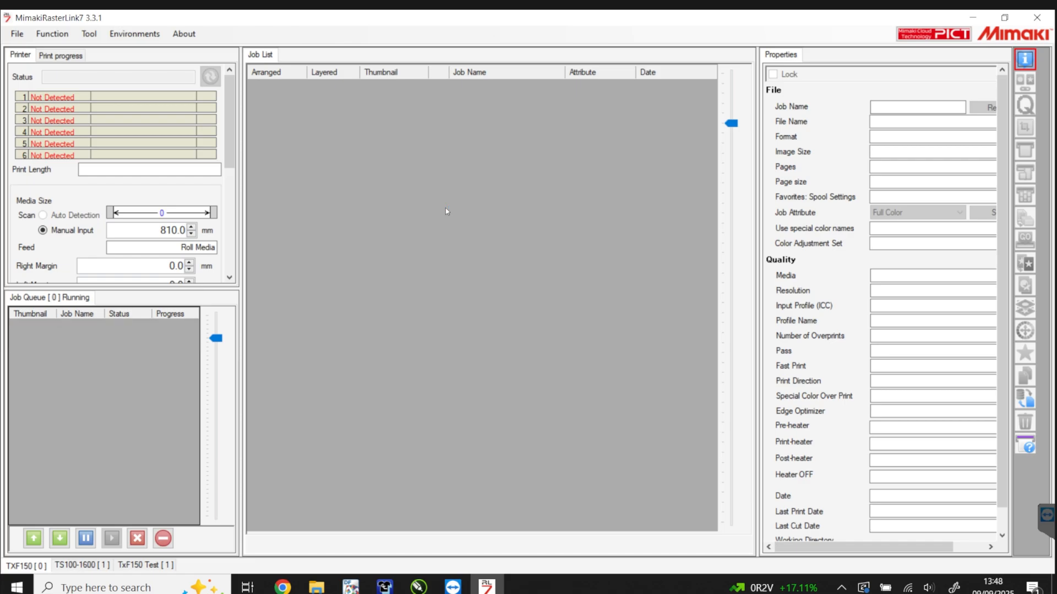
pyautogui.click(462, 98)
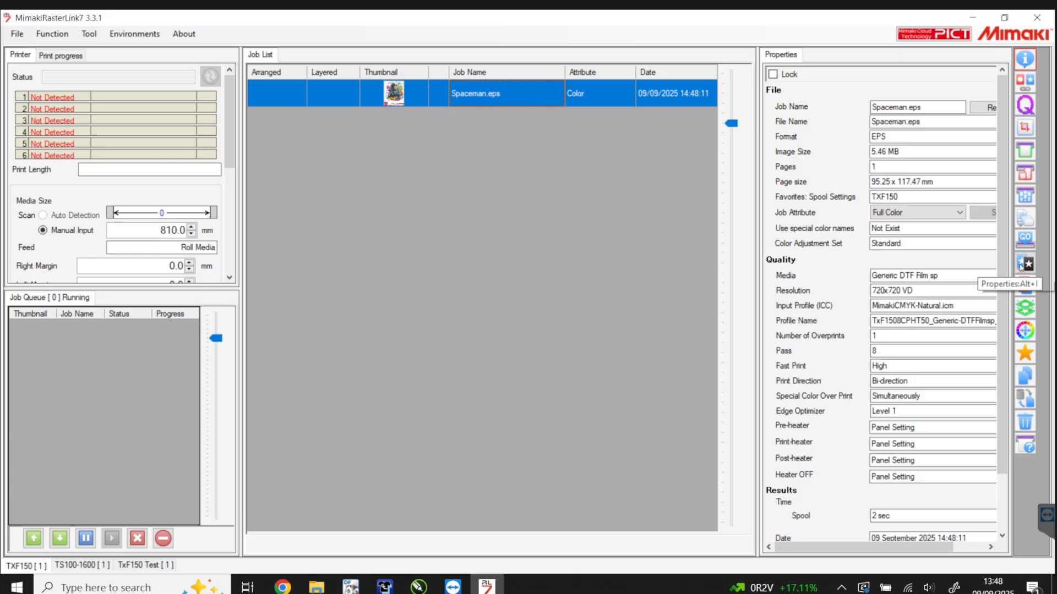
# - In the job's print quality settings, choose 720x720 VD resolution, try 10 passes, and return to 8 passes
pyautogui.click(1024, 105)
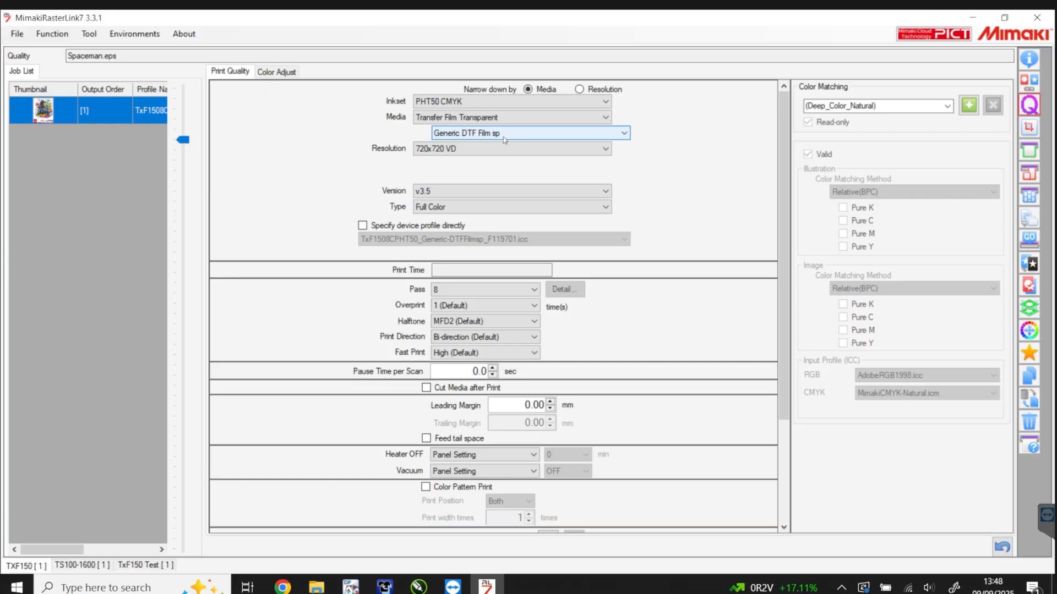
pyautogui.click(444, 153)
pyautogui.click(446, 161)
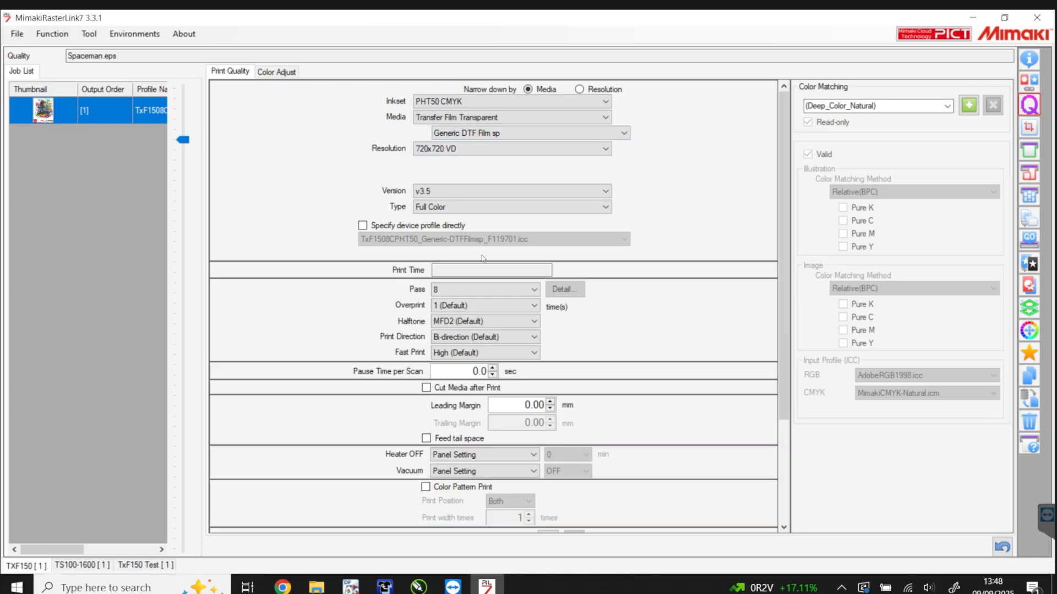
pyautogui.click(457, 289)
pyautogui.click(451, 299)
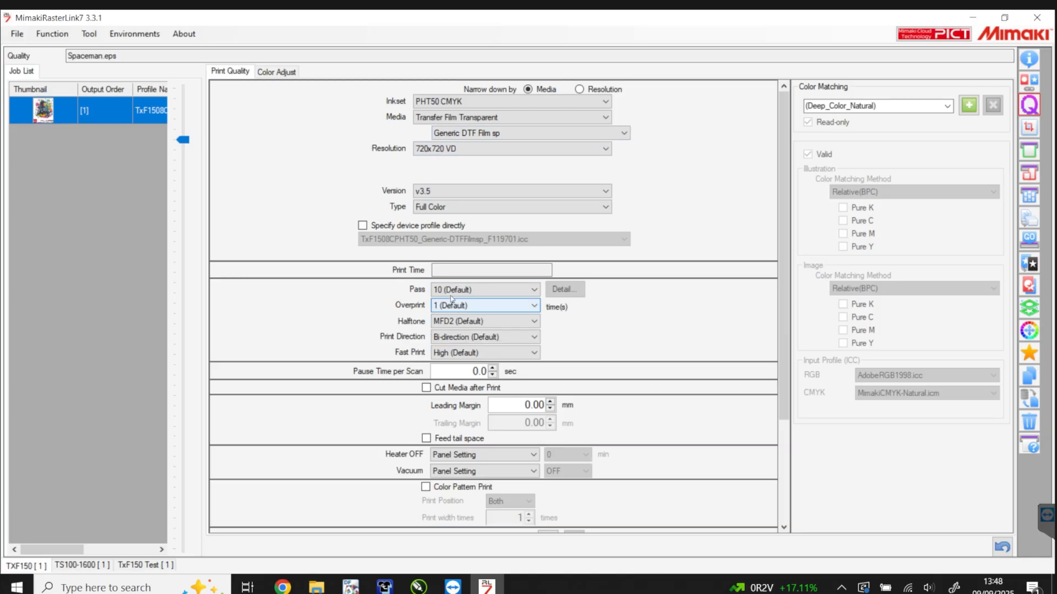
pyautogui.click(501, 292)
pyautogui.click(482, 303)
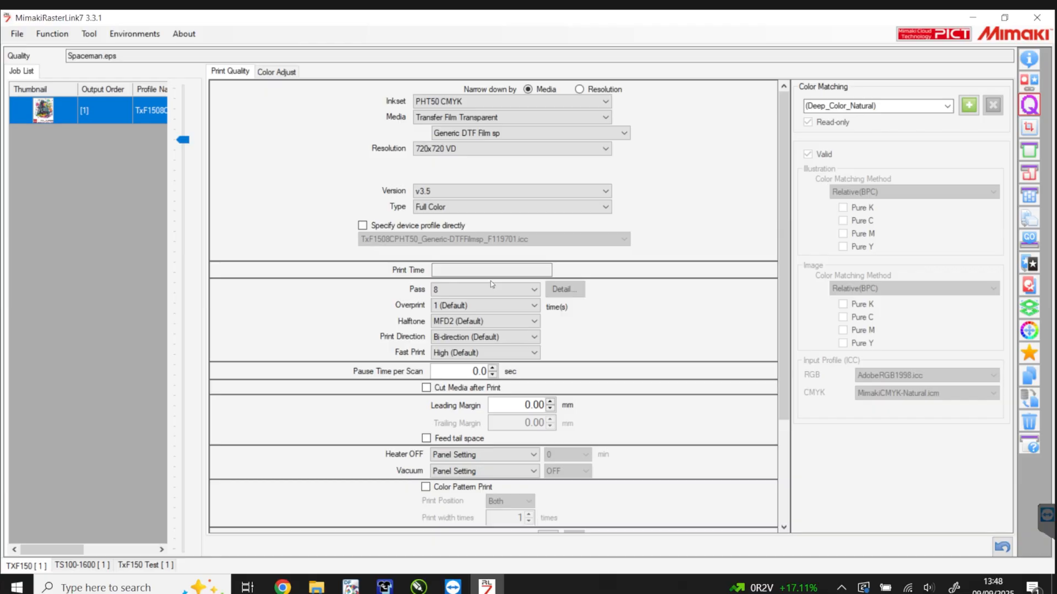
# - Turn the Reverse mirror option off and back on in the Spaceman job's general print settings
pyautogui.click(1027, 153)
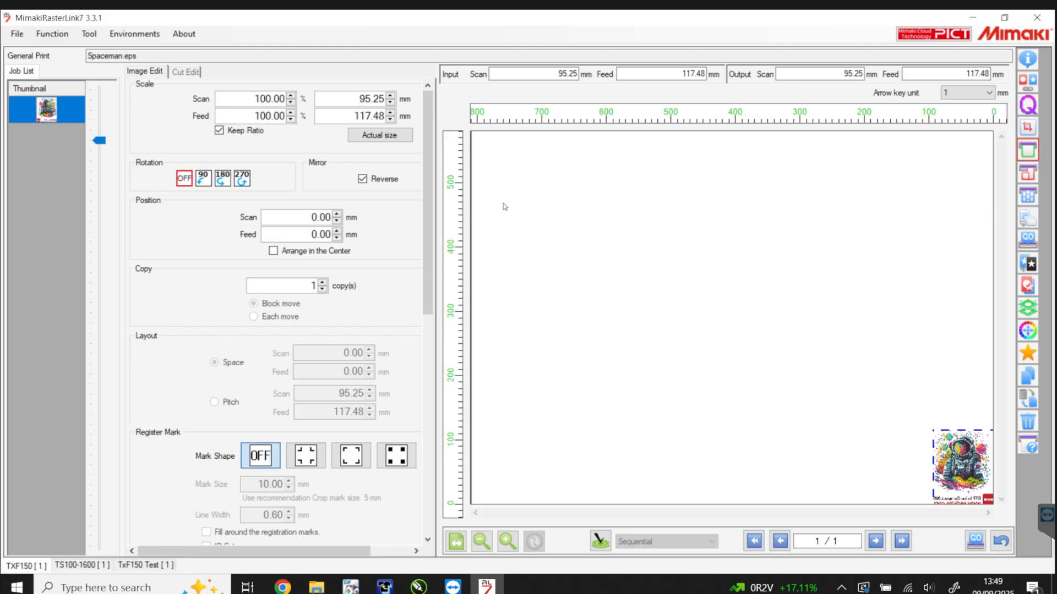
pyautogui.click(362, 180)
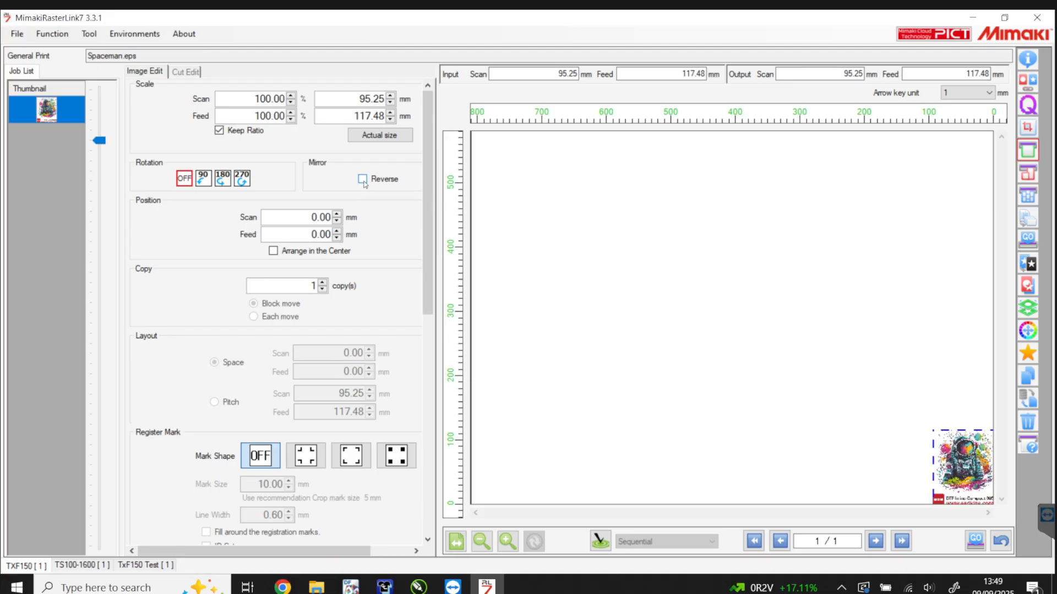
pyautogui.click(363, 179)
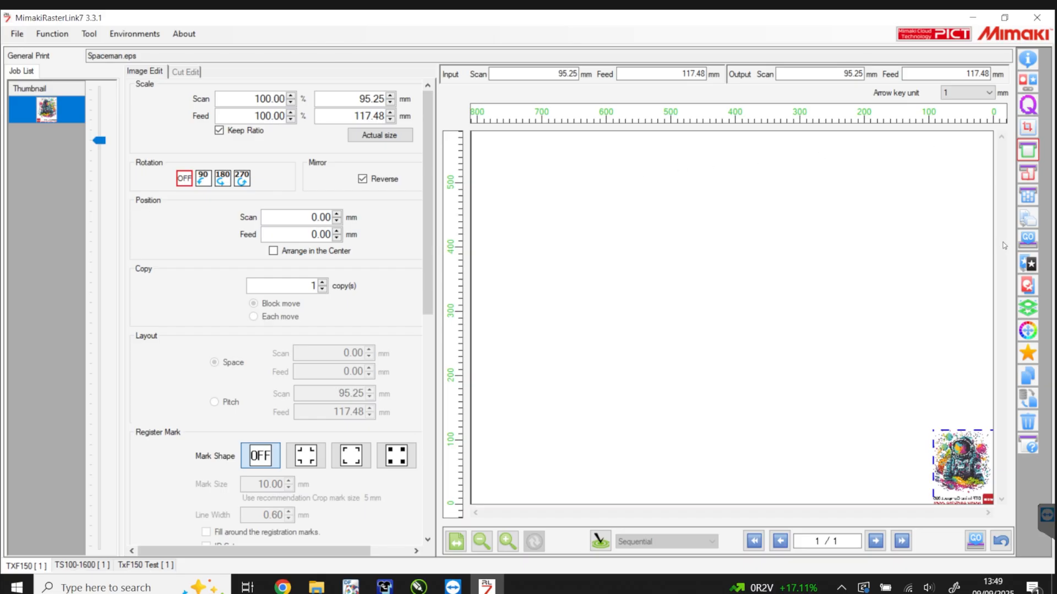
# - Create a white special plate from the colour job with all four white inks at 100%, using the Valid to non background area
pyautogui.click(1027, 264)
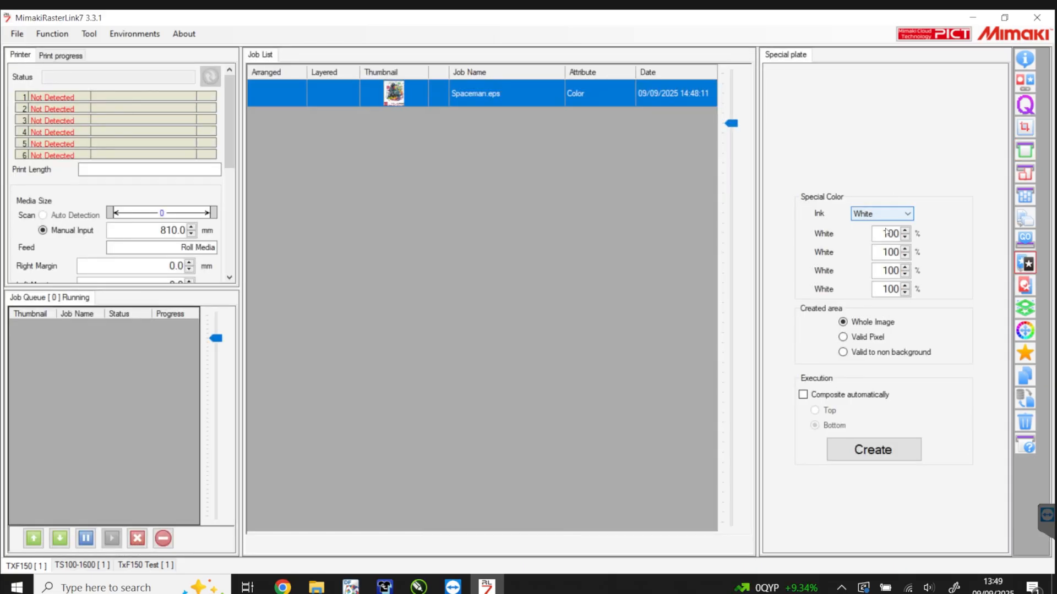
pyautogui.moveTo(880, 234); pyautogui.dragTo(903, 272)
pyautogui.click(842, 336)
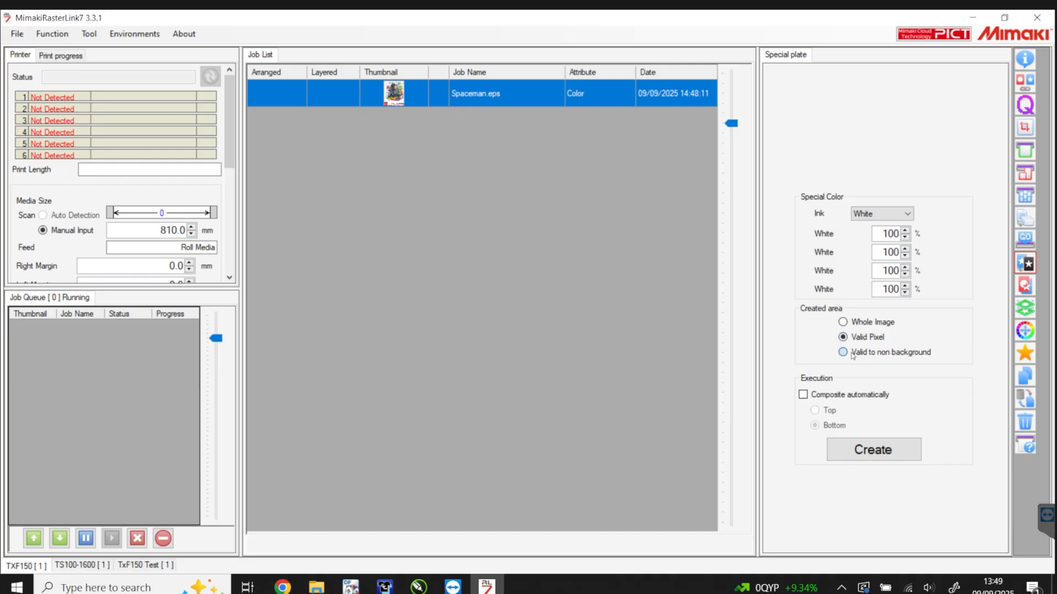
pyautogui.click(852, 352)
pyautogui.click(862, 324)
pyautogui.click(859, 338)
pyautogui.click(846, 355)
pyautogui.click(859, 450)
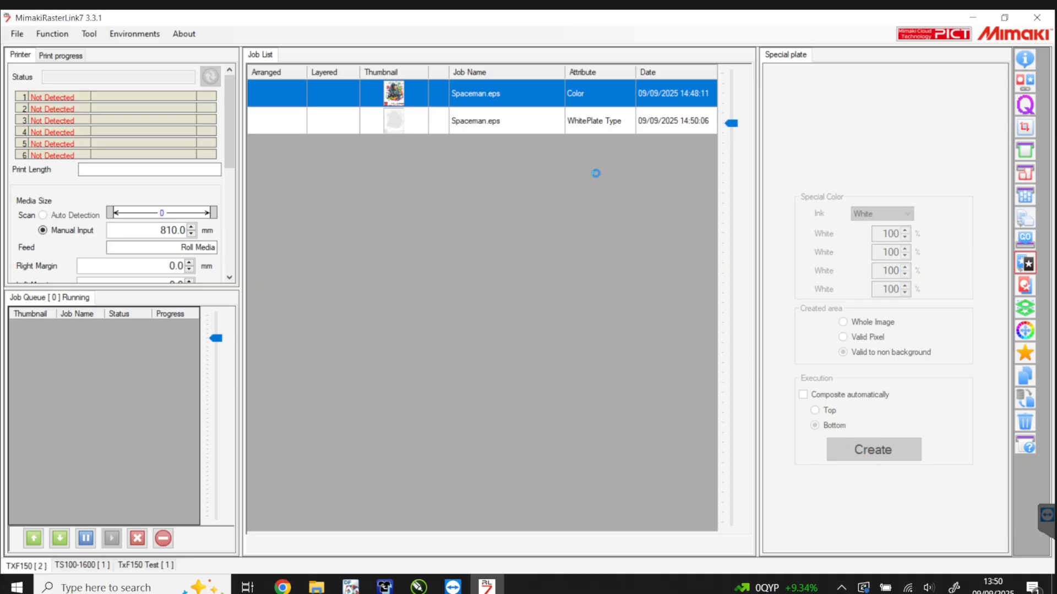
# - Create a second white plate from the colour job with all four white inks at 80%, using the Valid to non background area
pyautogui.click(512, 121)
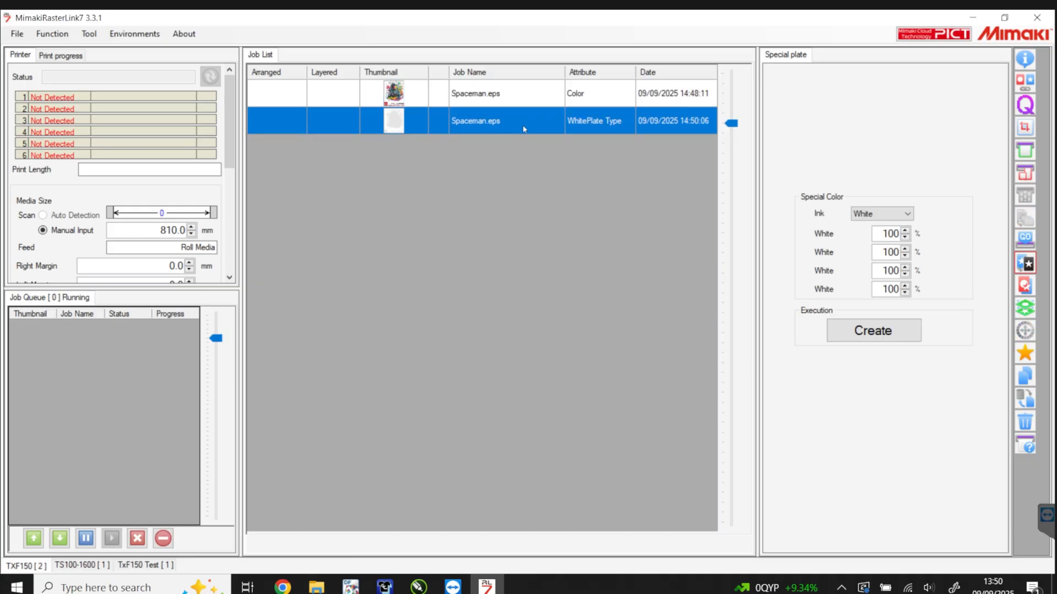
pyautogui.click(550, 101)
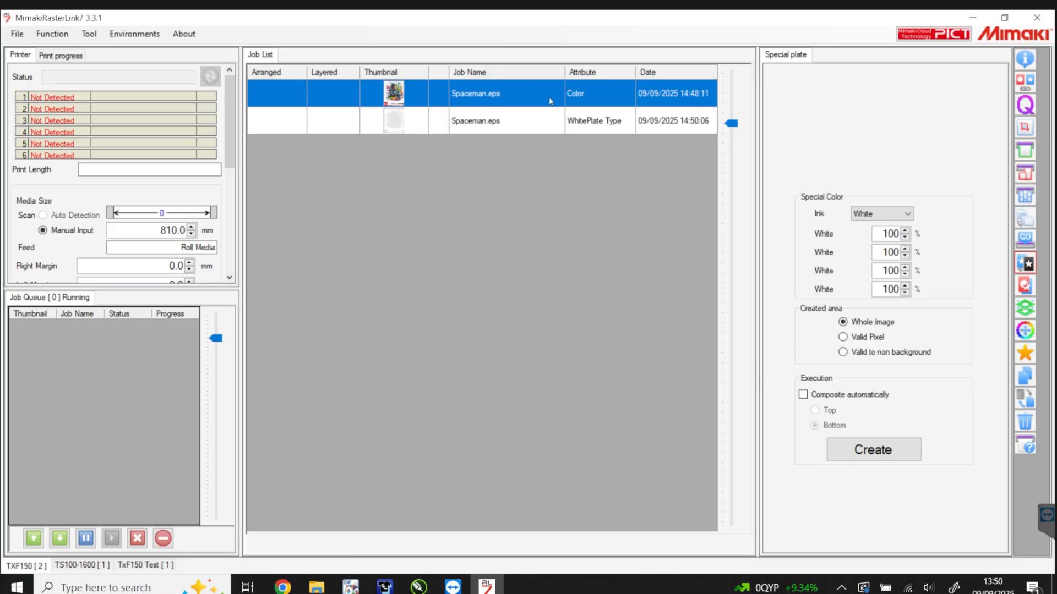
pyautogui.doubleClick(890, 236)
pyautogui.write('80')
pyautogui.press('Tab')
pyautogui.write('80')
pyautogui.press('Tab')
pyautogui.write('80')
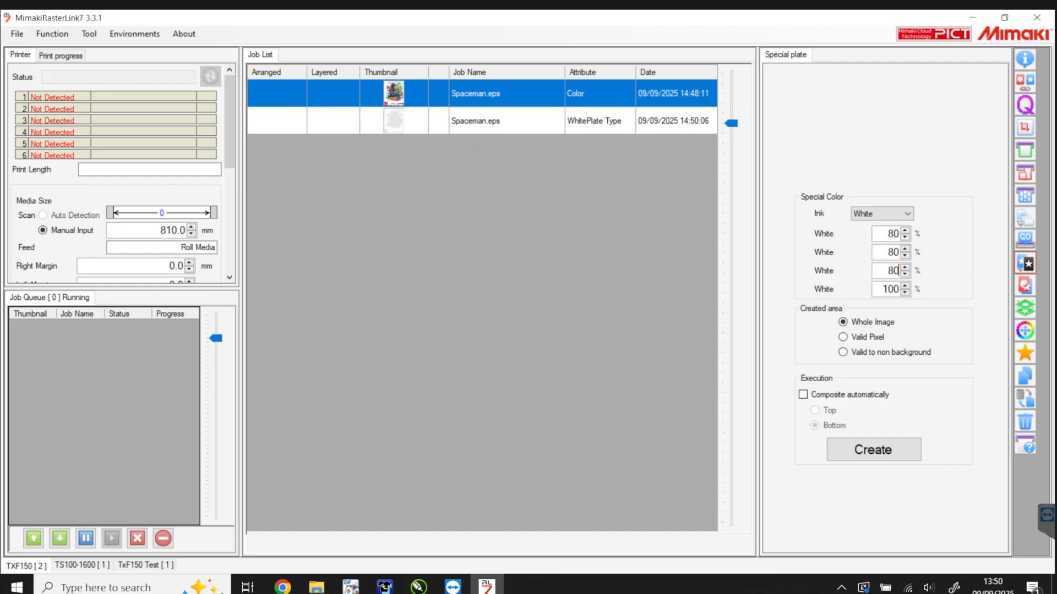
pyautogui.press('Tab')
pyautogui.write('80')
pyautogui.click(867, 353)
pyautogui.click(862, 456)
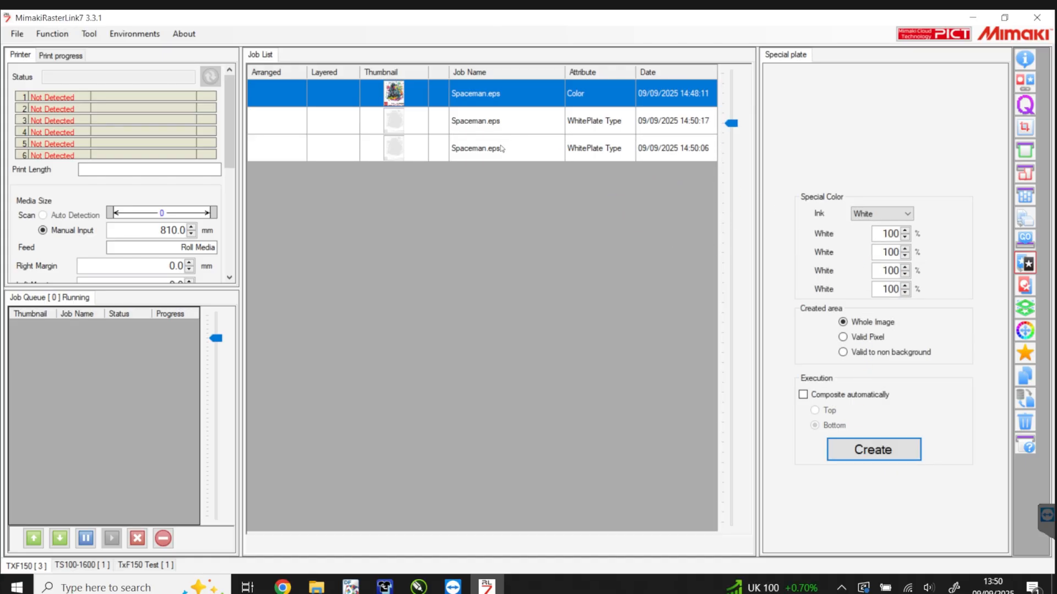
# - Create a third white plate from the colour job with all four white inks at 50%, using the Valid to non background area
pyautogui.doubleClick(890, 233)
pyautogui.write('5')
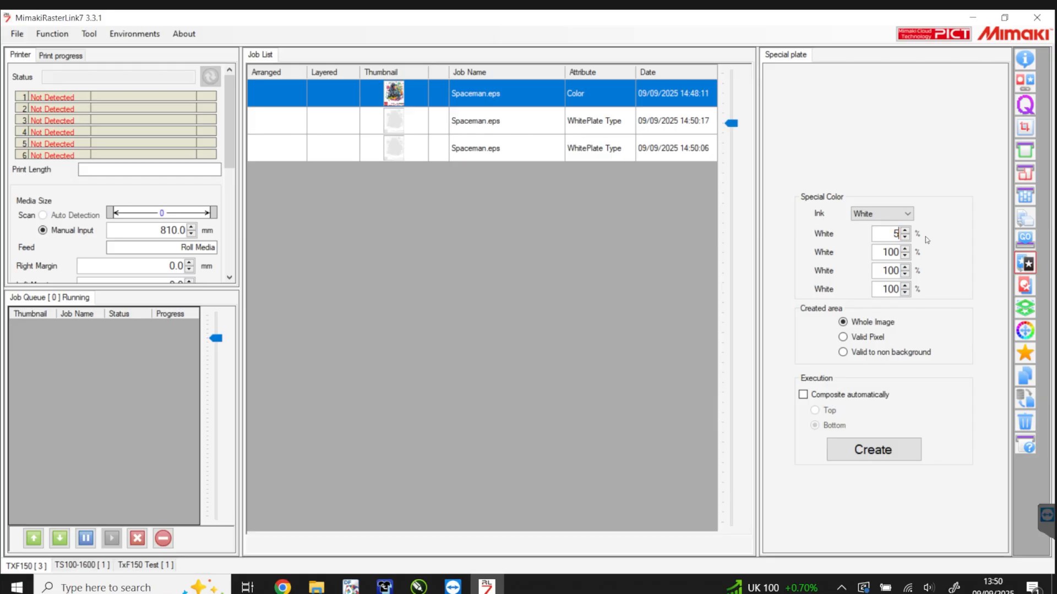
pyautogui.write('0')
pyautogui.press('Tab')
pyautogui.write('59')
pyautogui.press('BackSpace')
pyautogui.write('0')
pyautogui.press('Tab')
pyautogui.write('50')
pyautogui.press('Tab')
pyautogui.write('50')
pyautogui.click(855, 358)
pyautogui.click(874, 450)
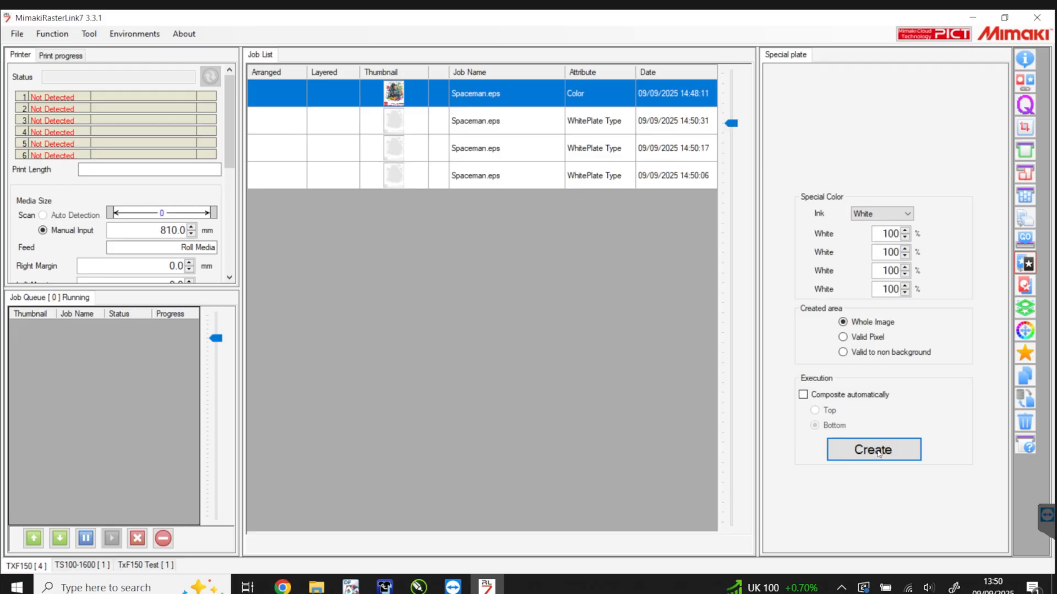
# - Enable size correction for the 50% white plate's layer and thin it by 2 pixels in scan and feed
pyautogui.click(494, 132)
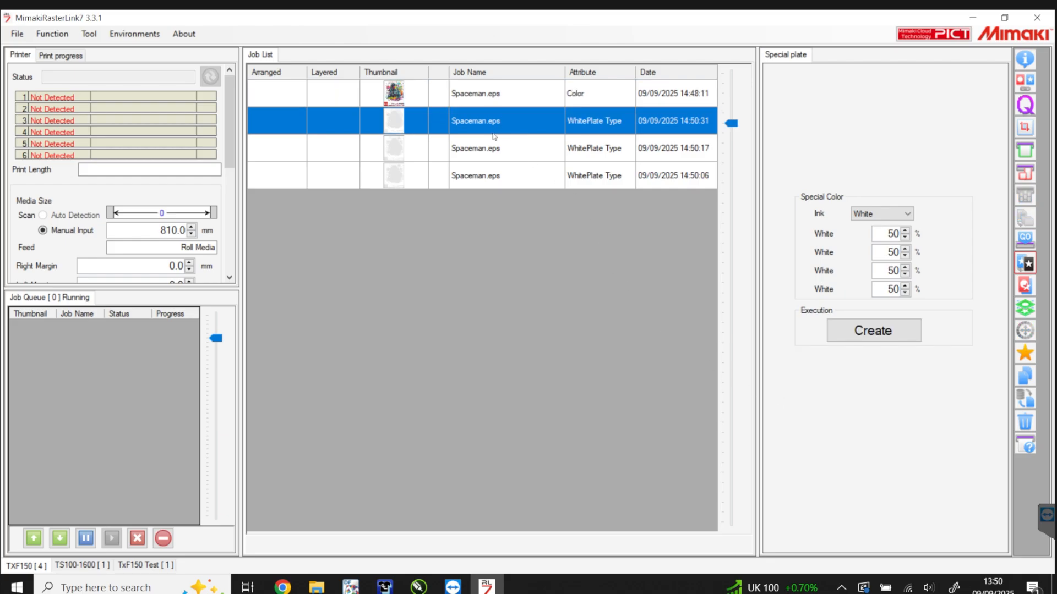
pyautogui.click(489, 156)
pyautogui.click(488, 176)
pyautogui.click(497, 125)
pyautogui.click(1025, 308)
pyautogui.click(619, 110)
pyautogui.click(688, 126)
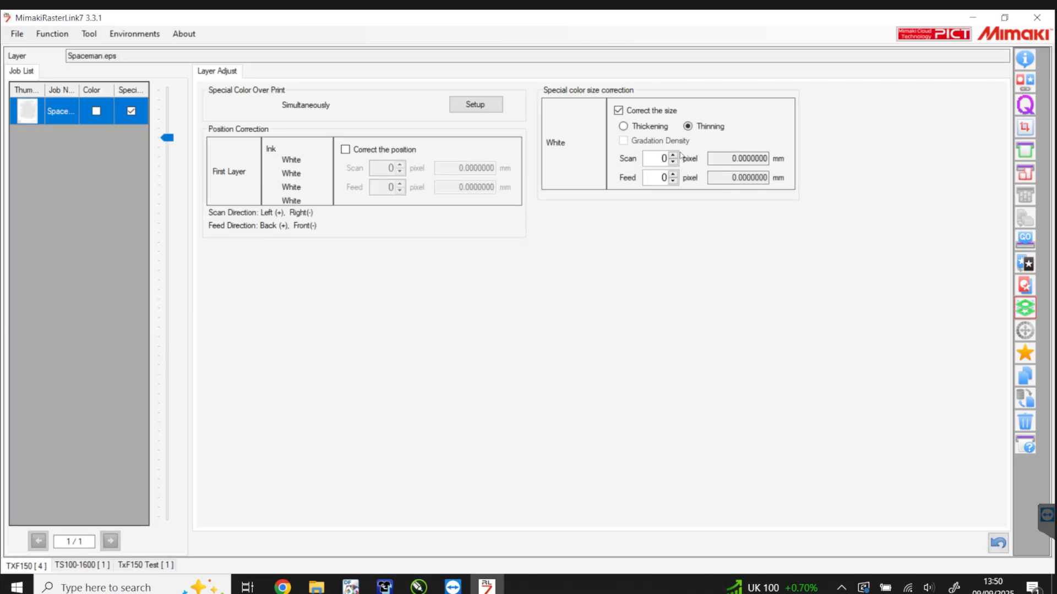
pyautogui.doubleClick(663, 158)
pyautogui.doubleClick(673, 155)
pyautogui.doubleClick(673, 176)
pyautogui.click(1019, 65)
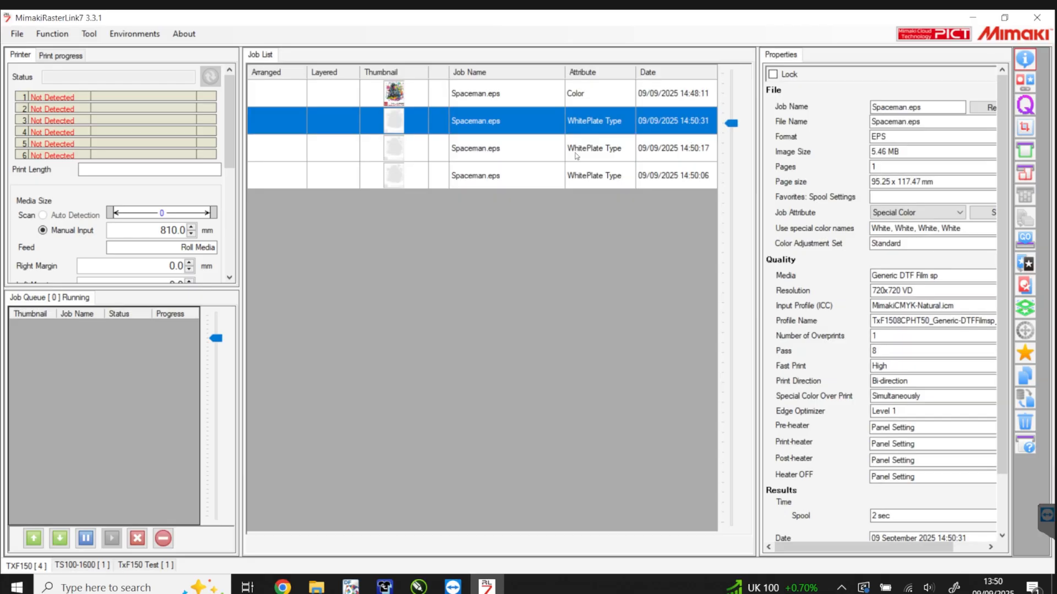
# - Enable size correction for the 80% white plate's layer and thin it by 2 pixels in scan and feed
pyautogui.click(1025, 308)
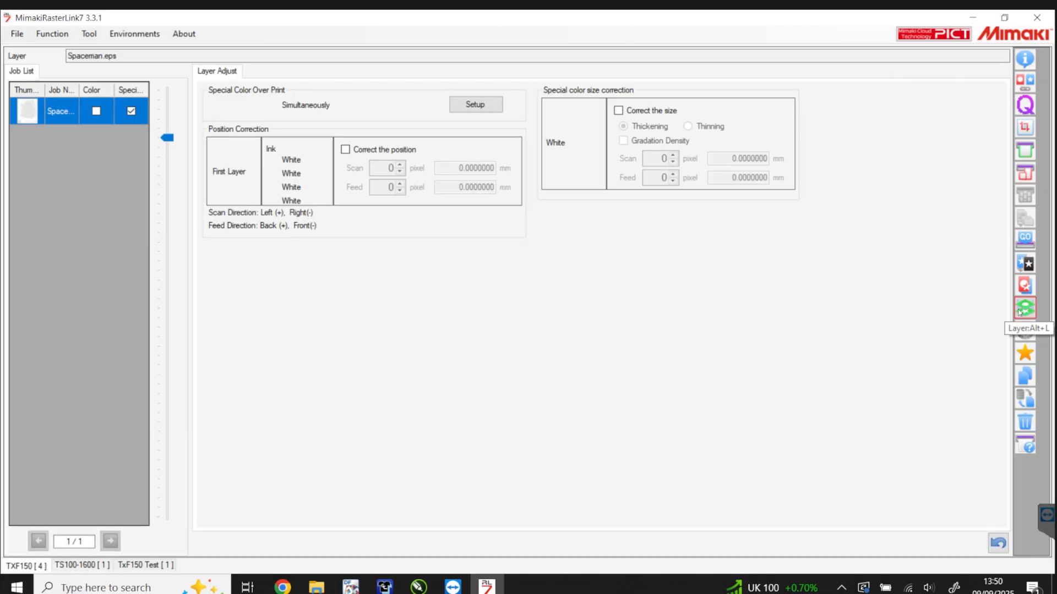
pyautogui.click(655, 113)
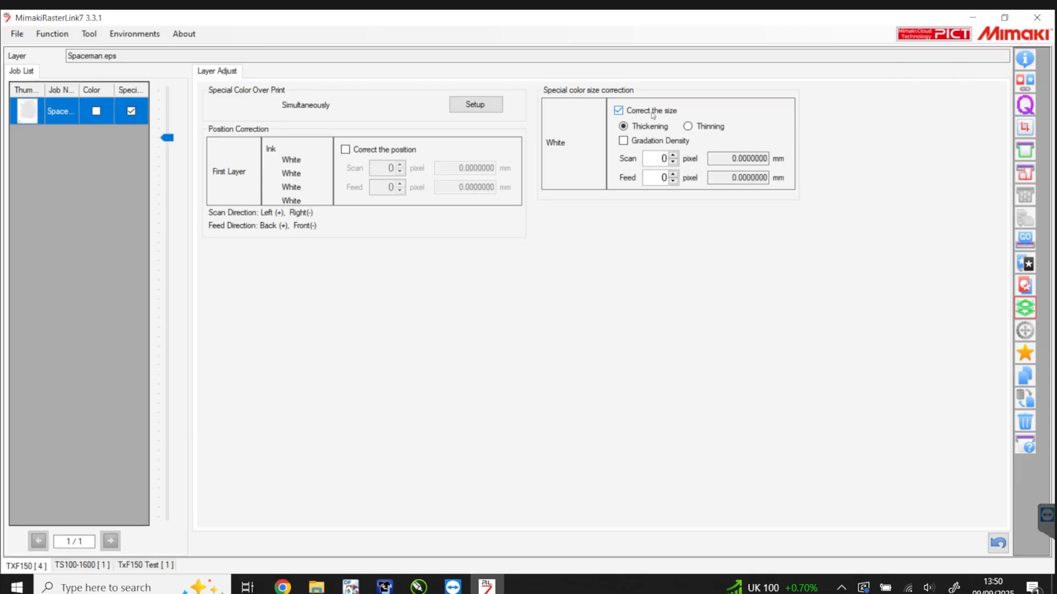
pyautogui.click(689, 128)
pyautogui.doubleClick(673, 156)
pyautogui.doubleClick(673, 175)
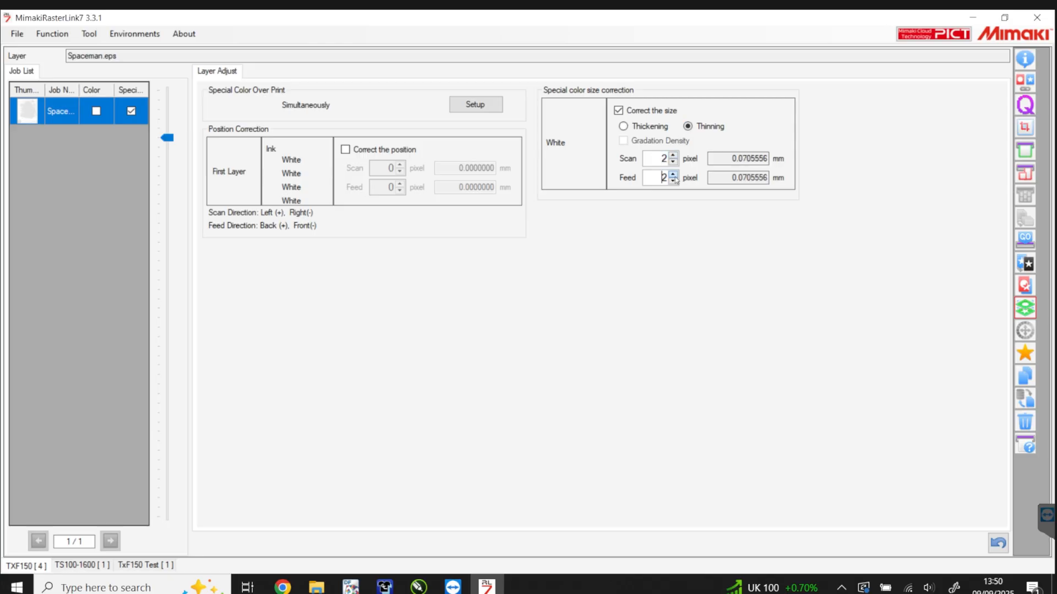
pyautogui.click(1025, 58)
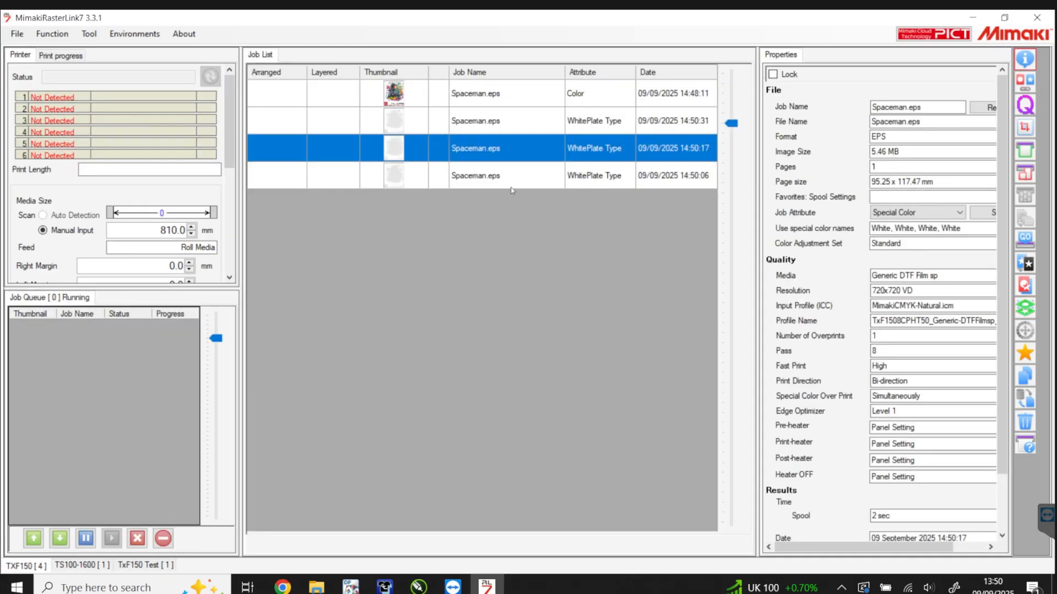
# - Enable size correction for the 100% white plate's layer and thin it by 2 pixels in scan and feed
pyautogui.click(1025, 308)
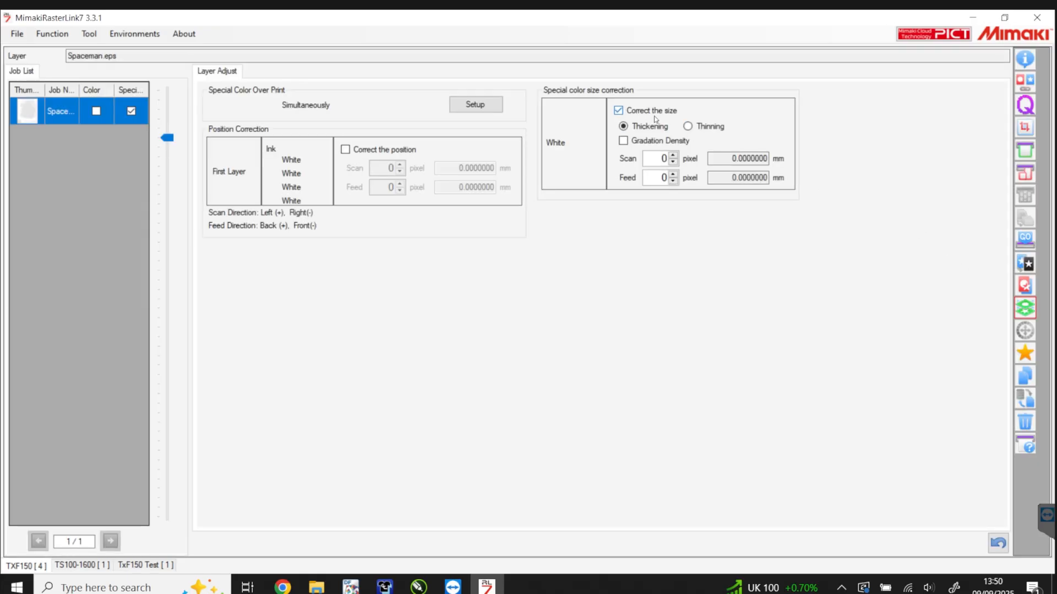
pyautogui.click(687, 126)
pyautogui.click(673, 156)
pyautogui.click(674, 155)
pyautogui.click(673, 174)
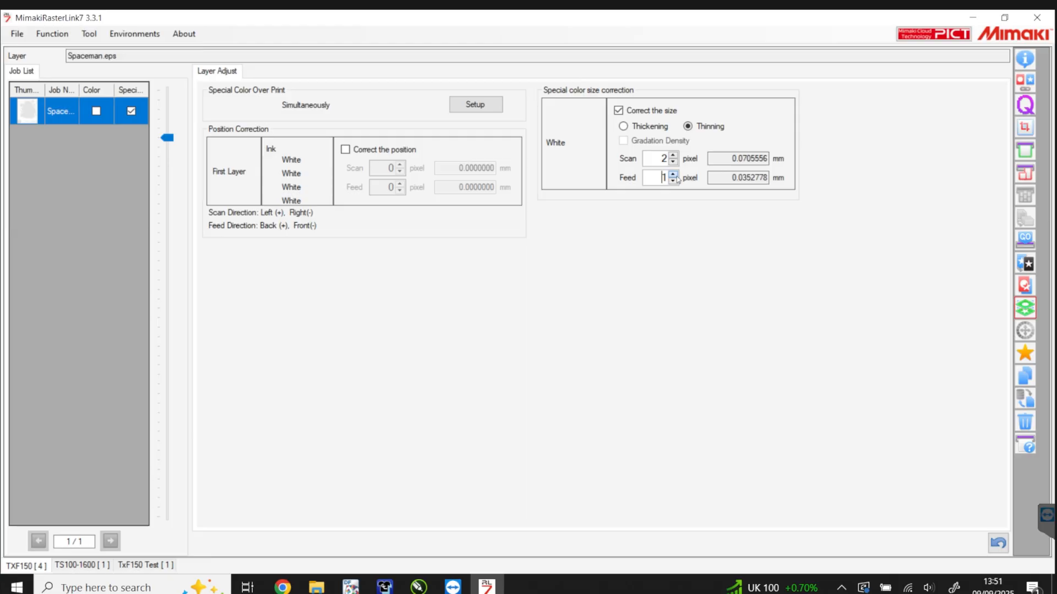
pyautogui.click(673, 174)
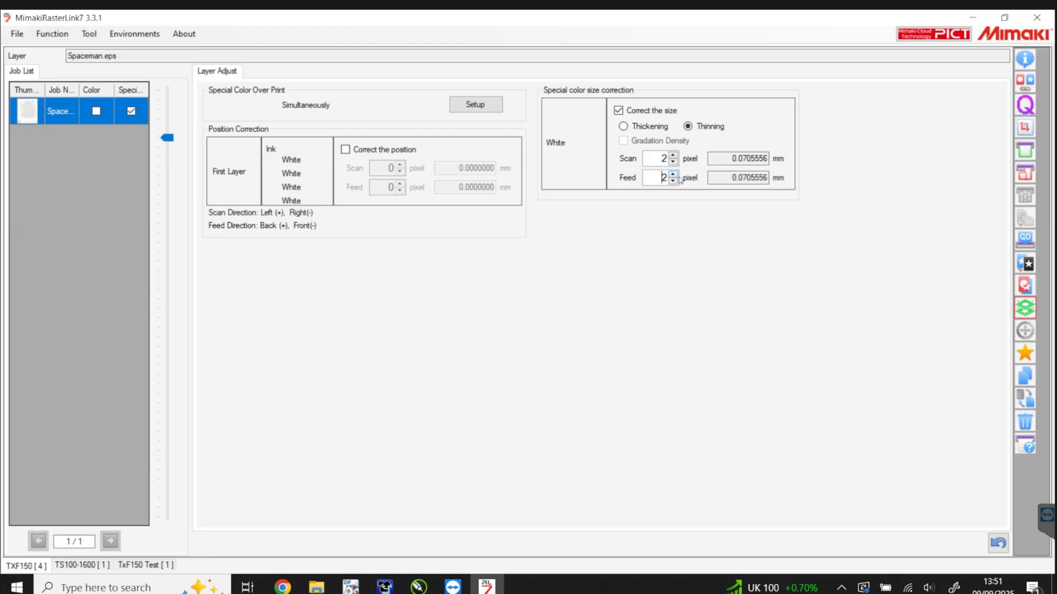
pyautogui.click(1025, 59)
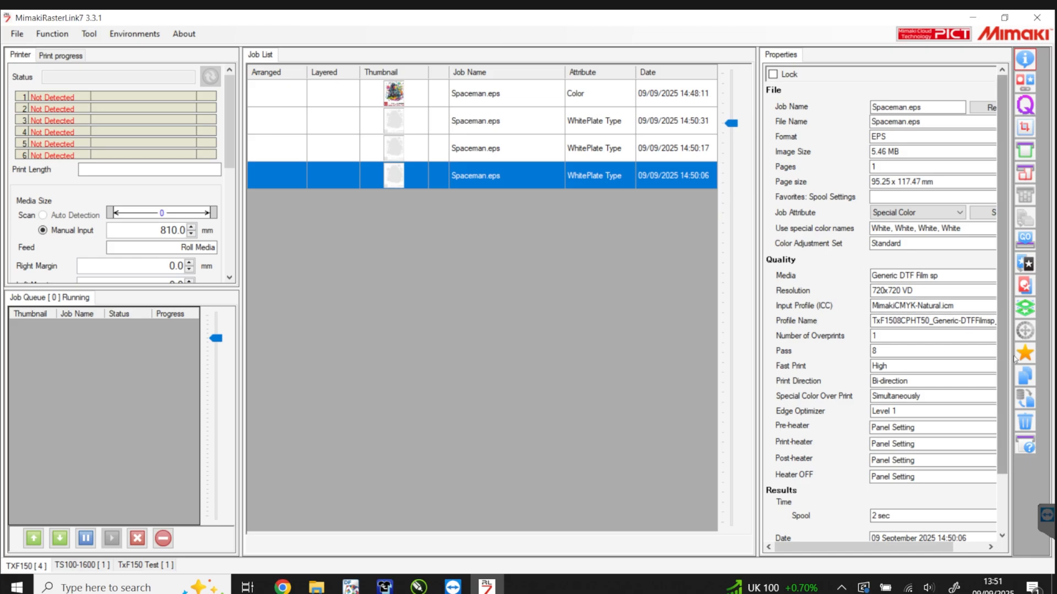
# - Look through the white plates in the job list and check the white ink percentages of the first-created plate
pyautogui.press('Up')
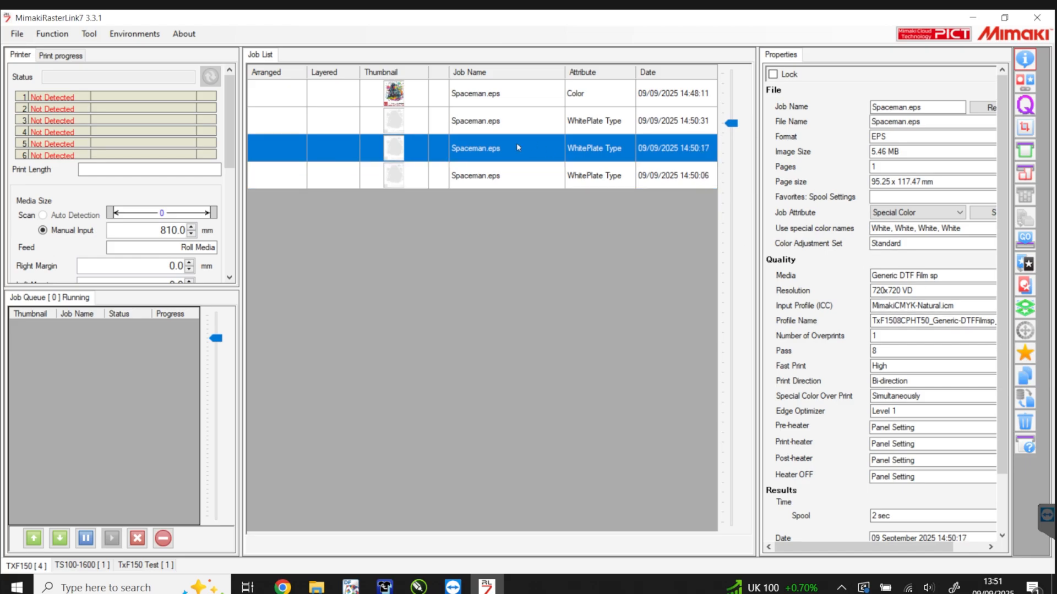
pyautogui.press('Up')
pyautogui.press('Down')
pyautogui.press('Down')
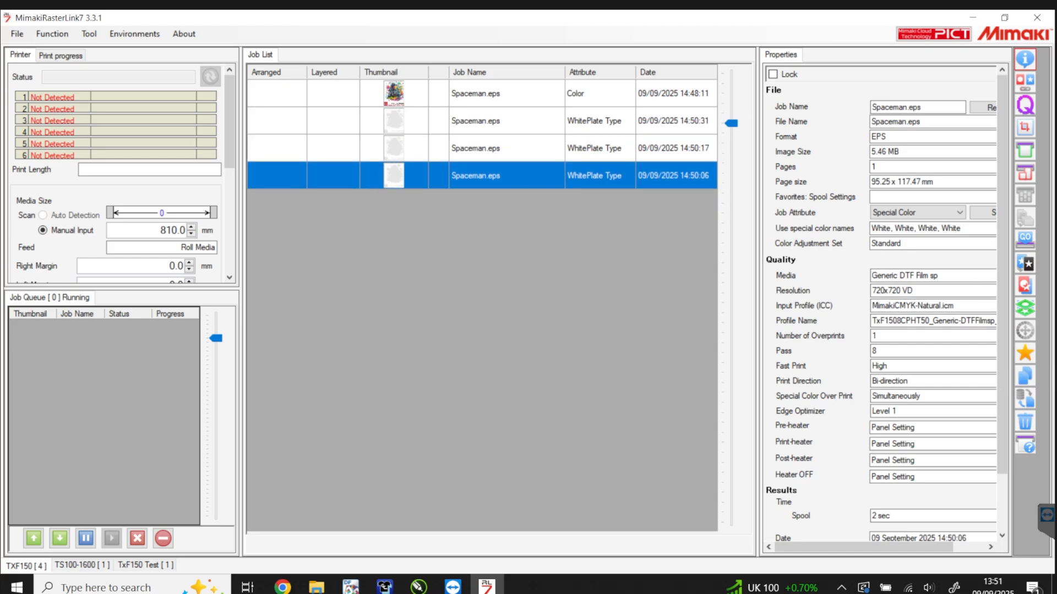
pyautogui.click(1017, 263)
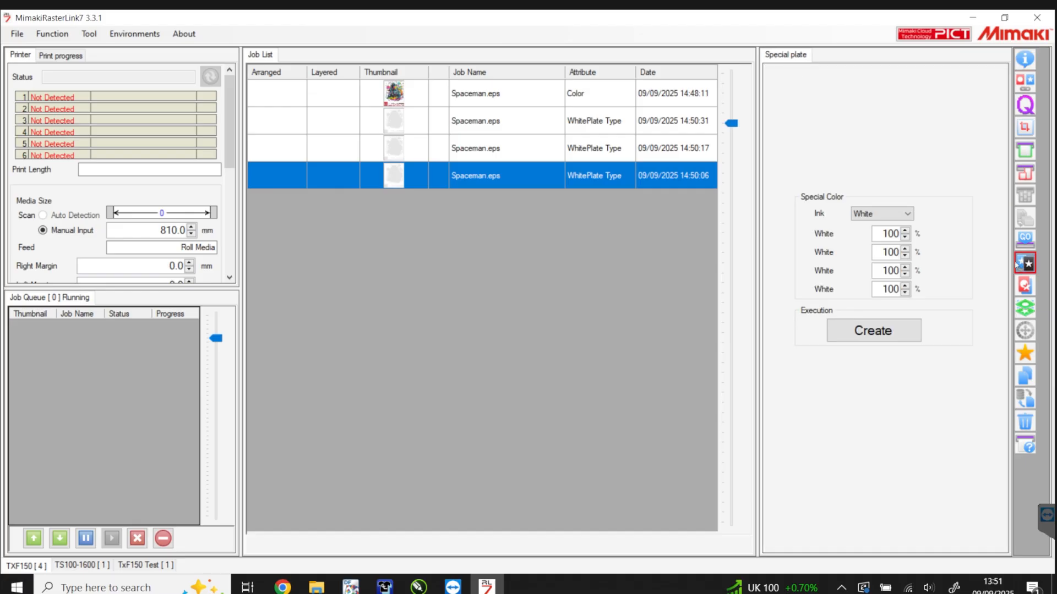
pyautogui.moveTo(899, 234); pyautogui.dragTo(887, 253)
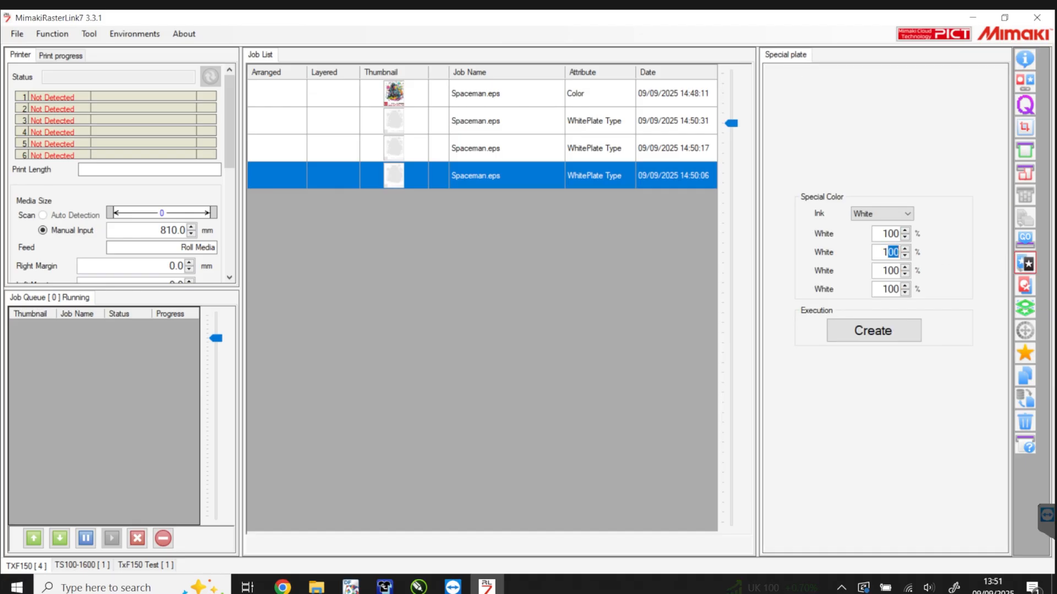
# - Compare the white ink percentages of the three white plates, finishing on the 100% plate
pyautogui.click(893, 252)
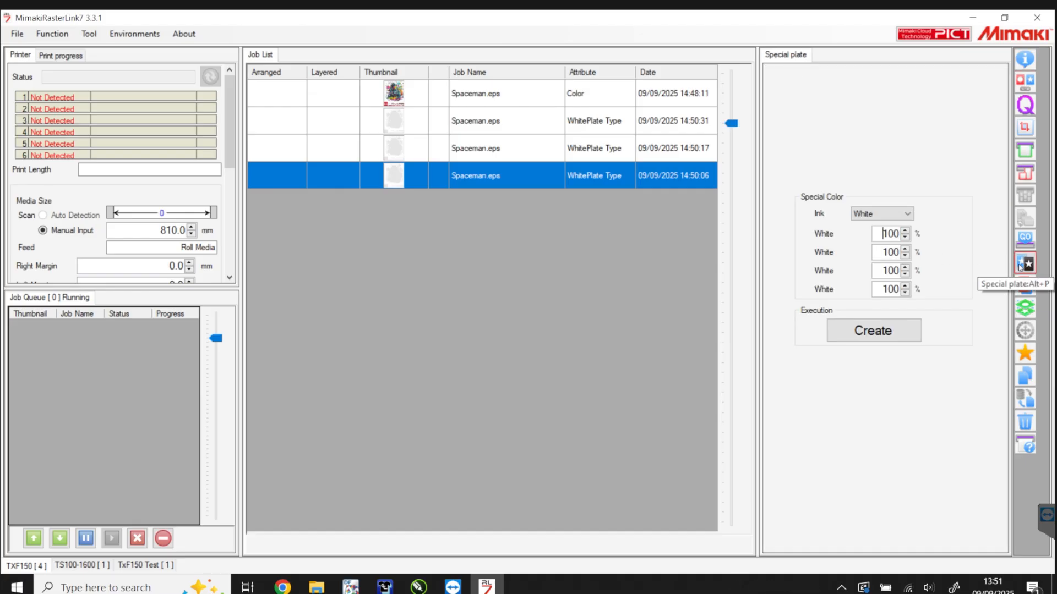
pyautogui.click(562, 157)
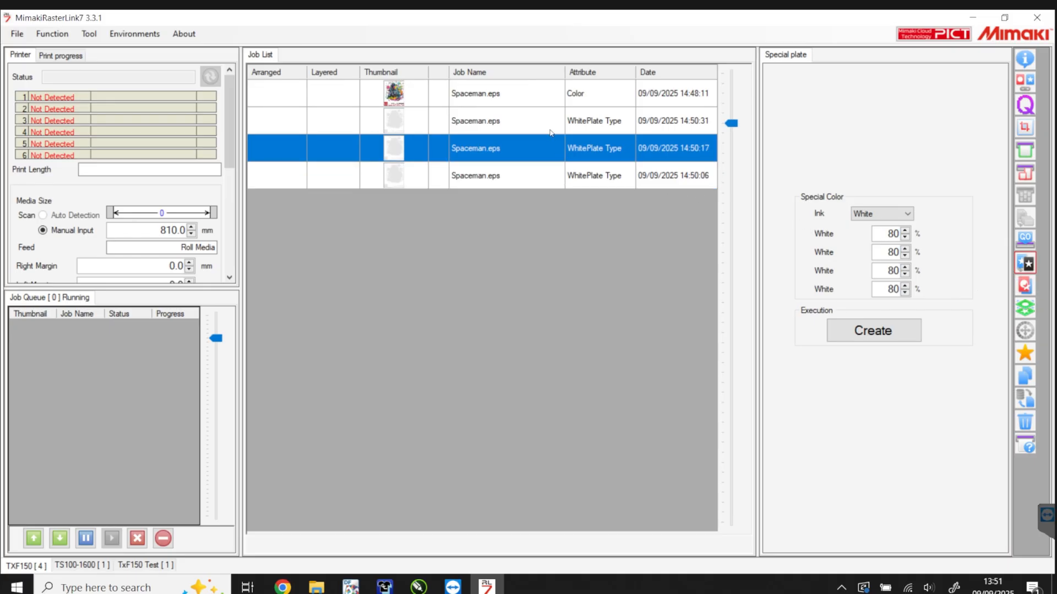
pyautogui.click(550, 131)
pyautogui.click(545, 156)
pyautogui.click(542, 175)
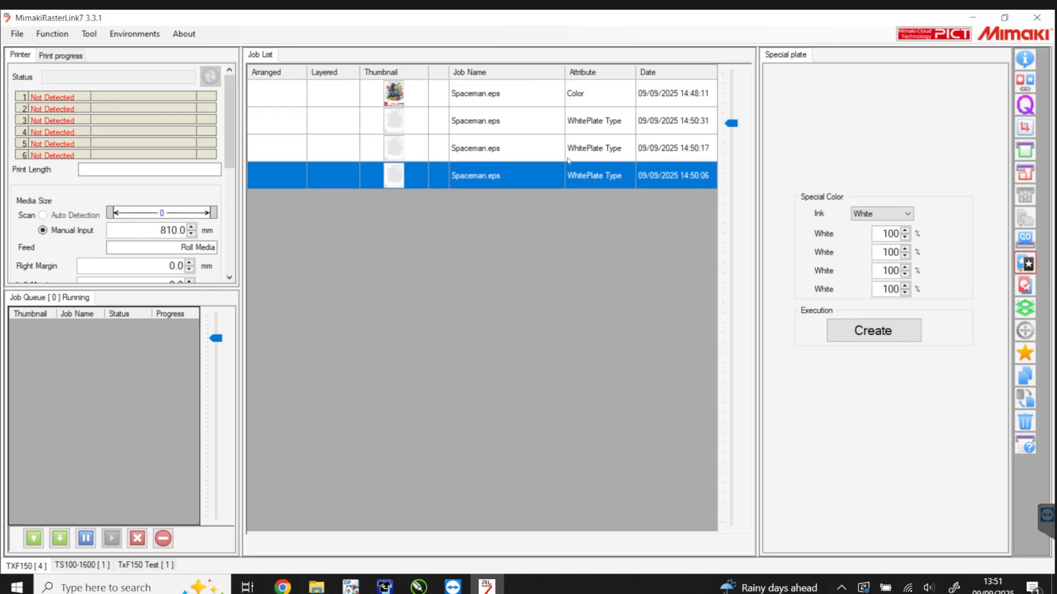
pyautogui.moveTo(882, 234); pyautogui.dragTo(918, 233)
# - Add a new favorite named "100pc White" for the selected 100% white plate
pyautogui.click(1024, 354)
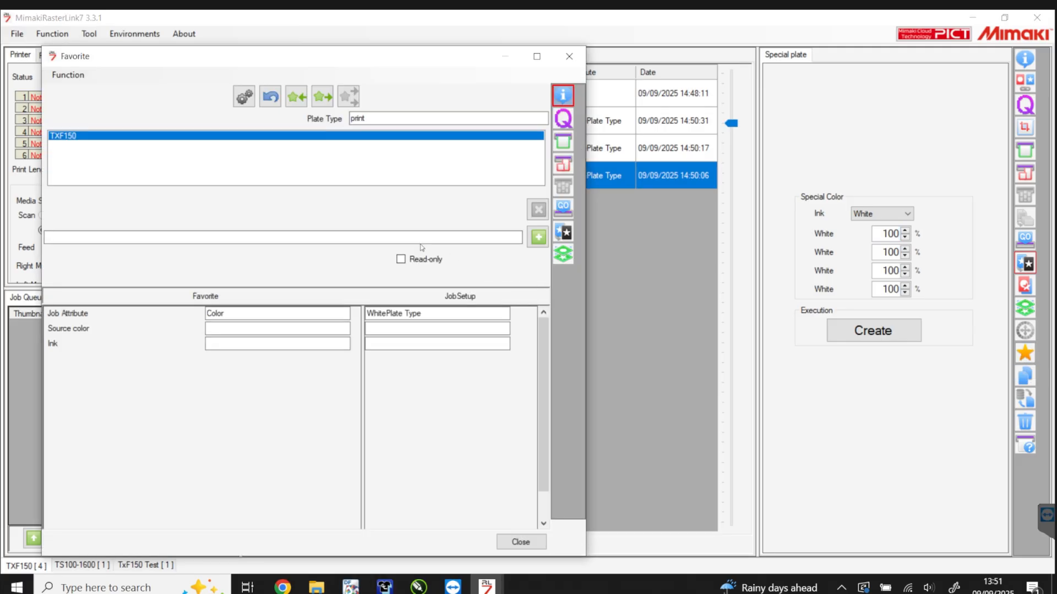
pyautogui.click(273, 236)
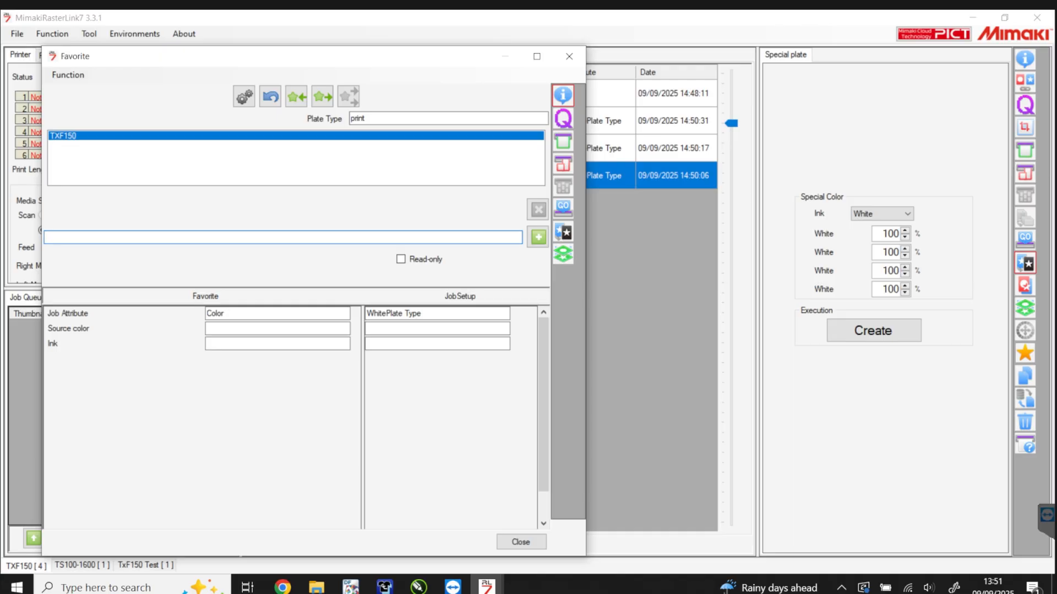
pyautogui.write('100pc White')
pyautogui.moveTo(67, 237); pyautogui.dragTo(59, 237)
pyautogui.write('%')
pyautogui.press('BackSpace')
pyautogui.write('pc')
pyautogui.hotkey('shift', 'Right')
pyautogui.hotkey('shift', 'Right')
pyautogui.hotkey('shift', 'Right')
pyautogui.press('End')
pyautogui.click(539, 242)
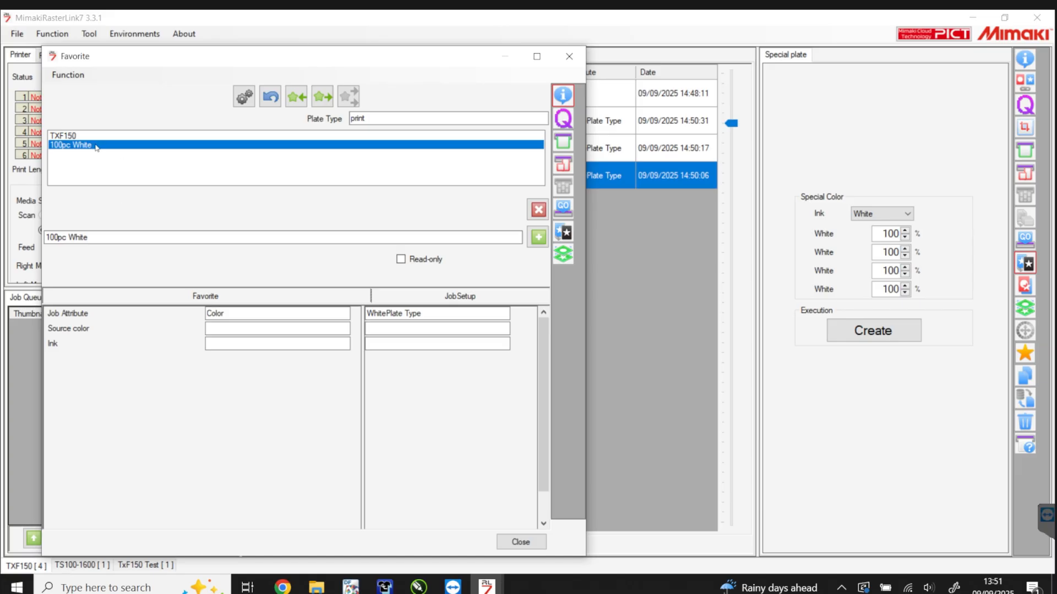
# - Copy the plate job's image edit settings, including mirroring, and its special plate settings into the 100pc White favorite
pyautogui.click(562, 120)
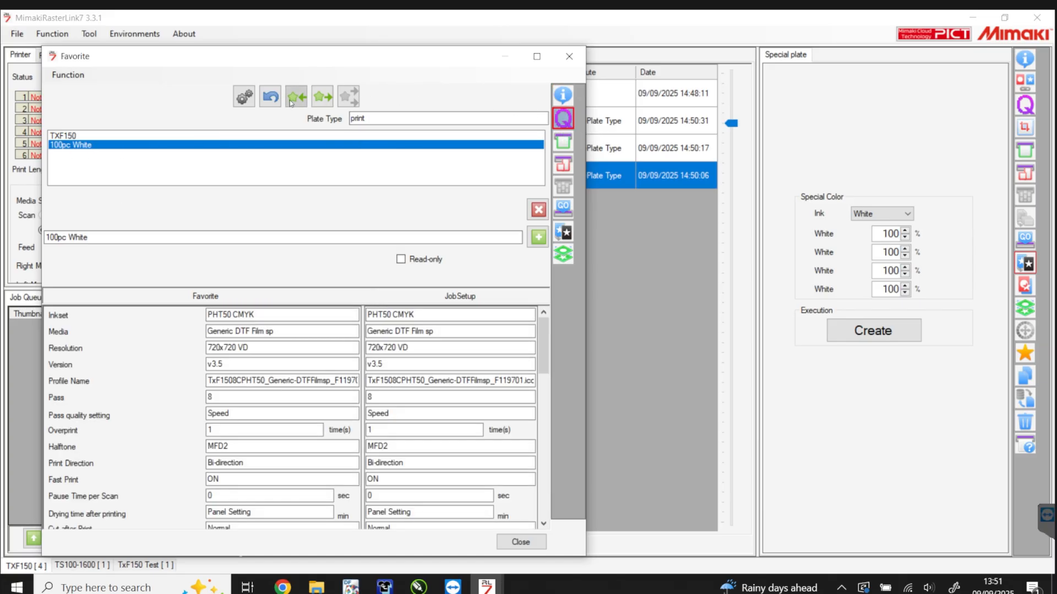
pyautogui.click(561, 142)
pyautogui.click(203, 402)
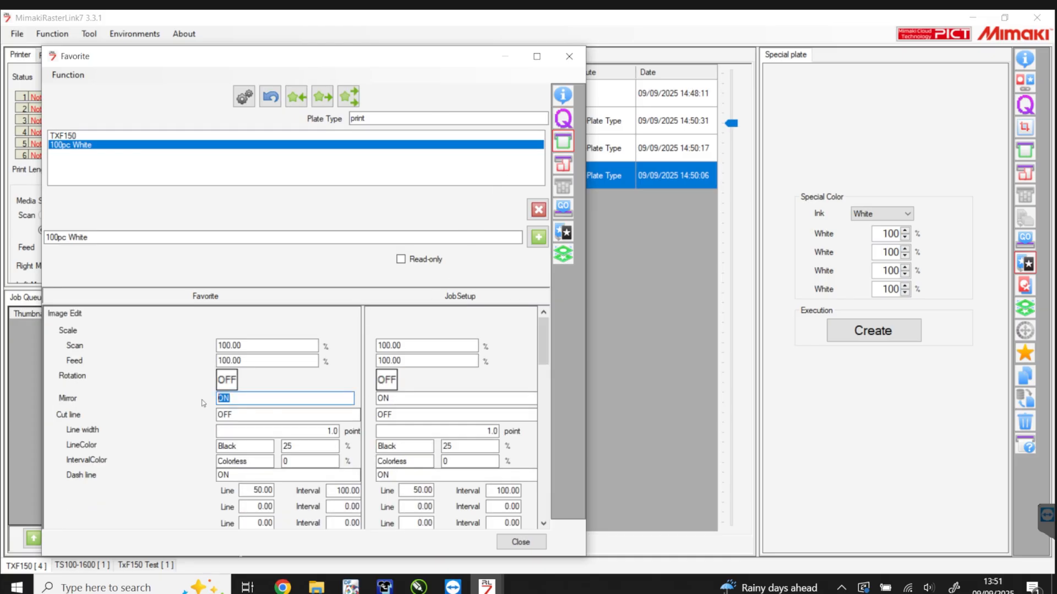
pyautogui.click(296, 97)
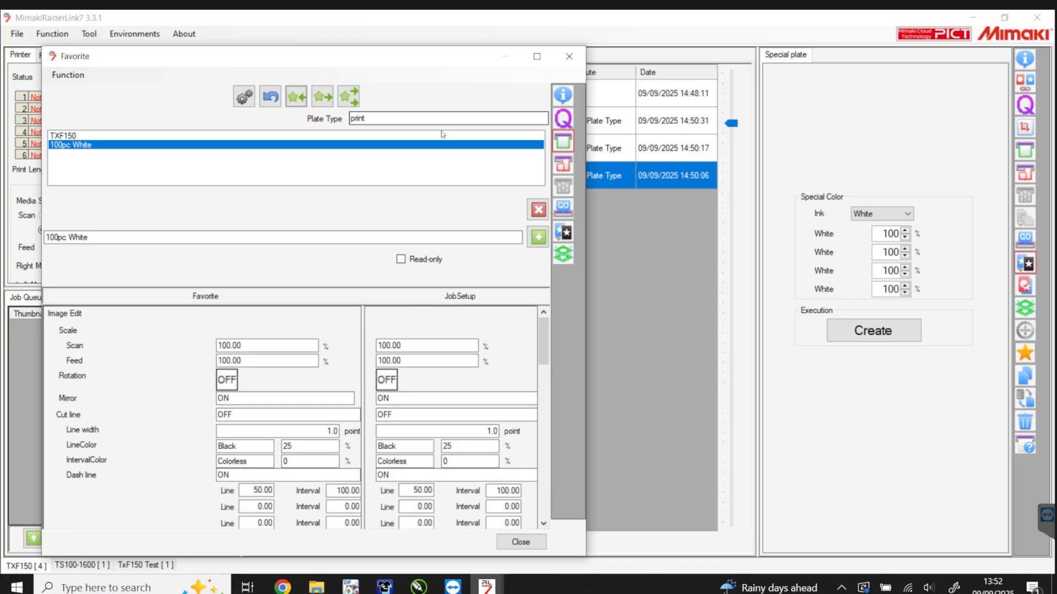
pyautogui.click(562, 231)
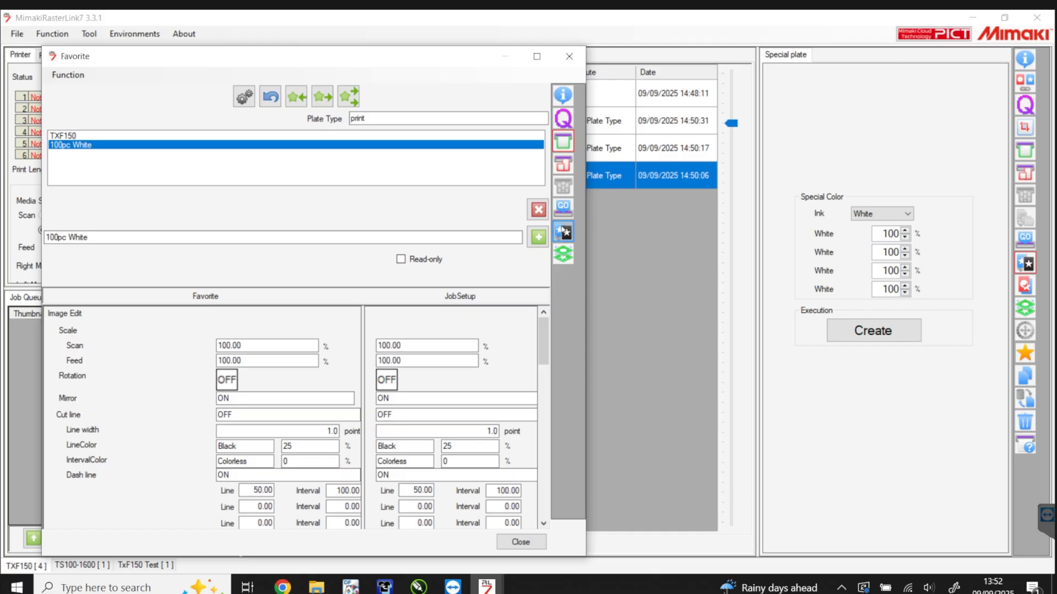
pyautogui.click(295, 98)
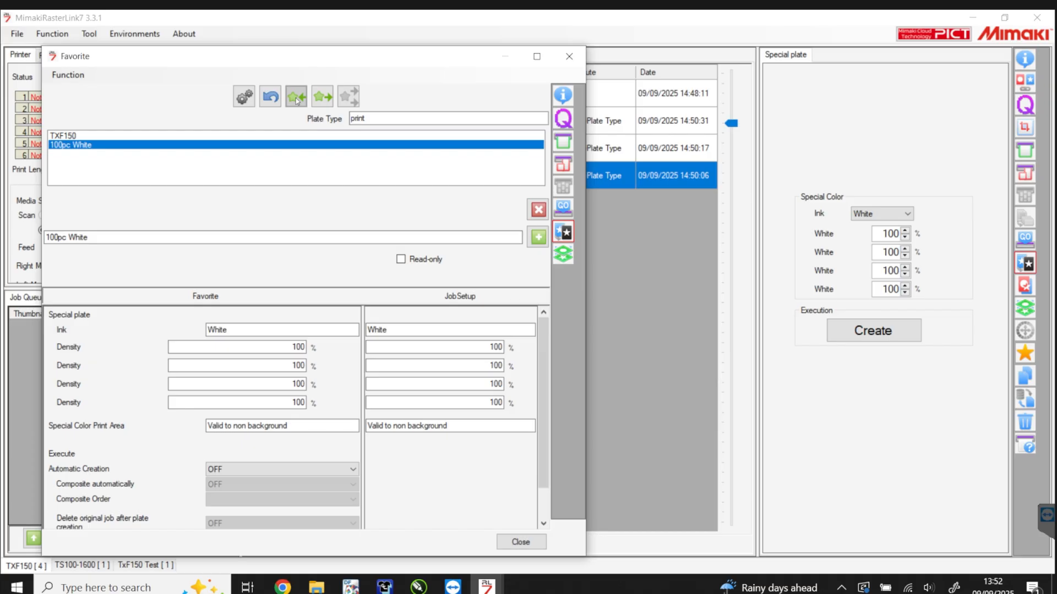
# - Turn on automatic creation and automatic compositing in the 100pc White favorite, with the composite order set to Top
pyautogui.click(238, 468)
pyautogui.click(231, 482)
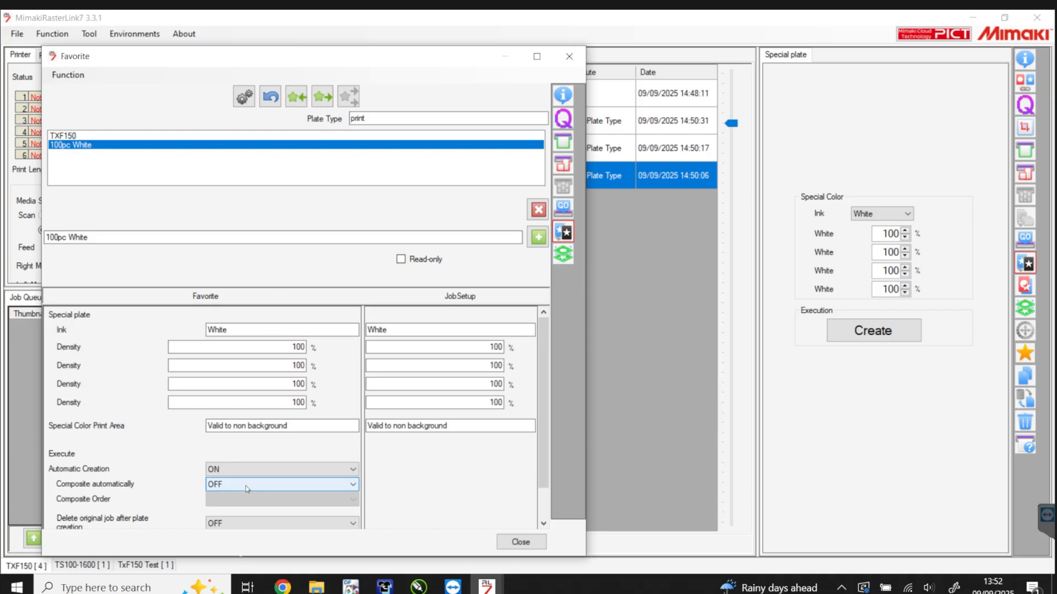
pyautogui.click(246, 489)
pyautogui.click(226, 498)
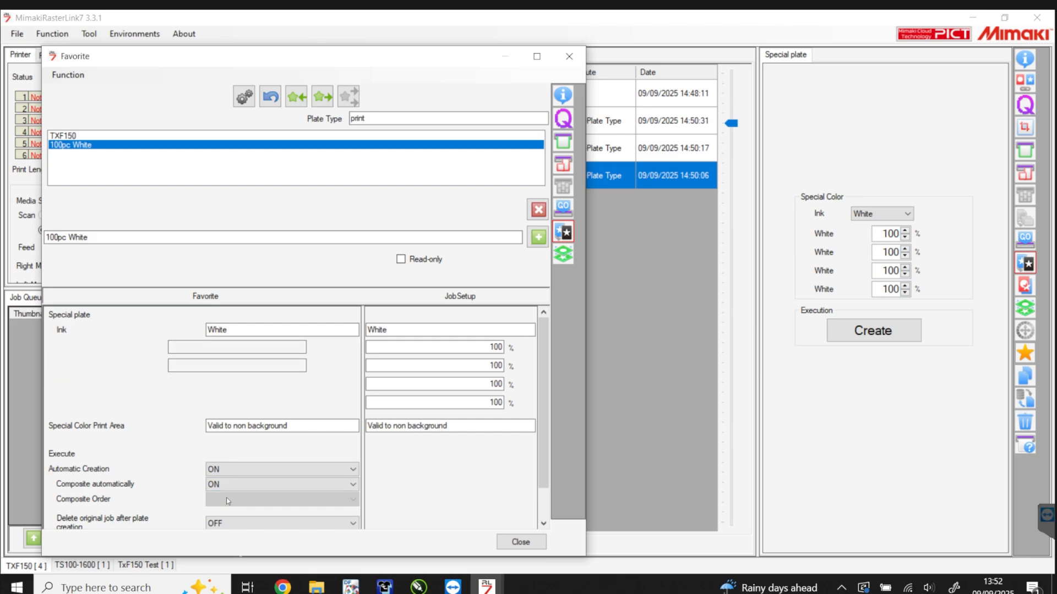
pyautogui.click(236, 500)
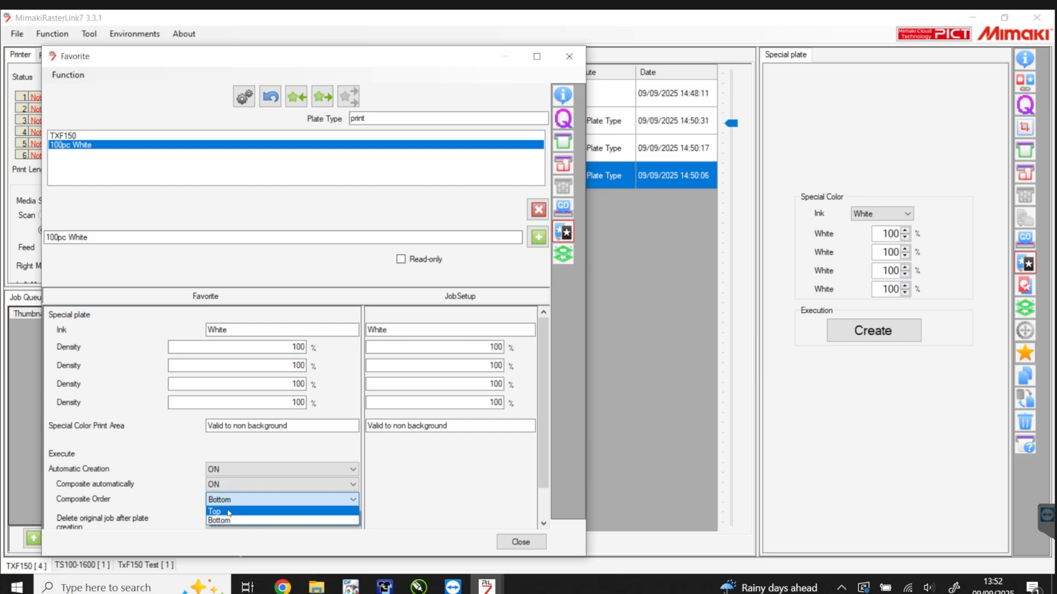
pyautogui.click(226, 511)
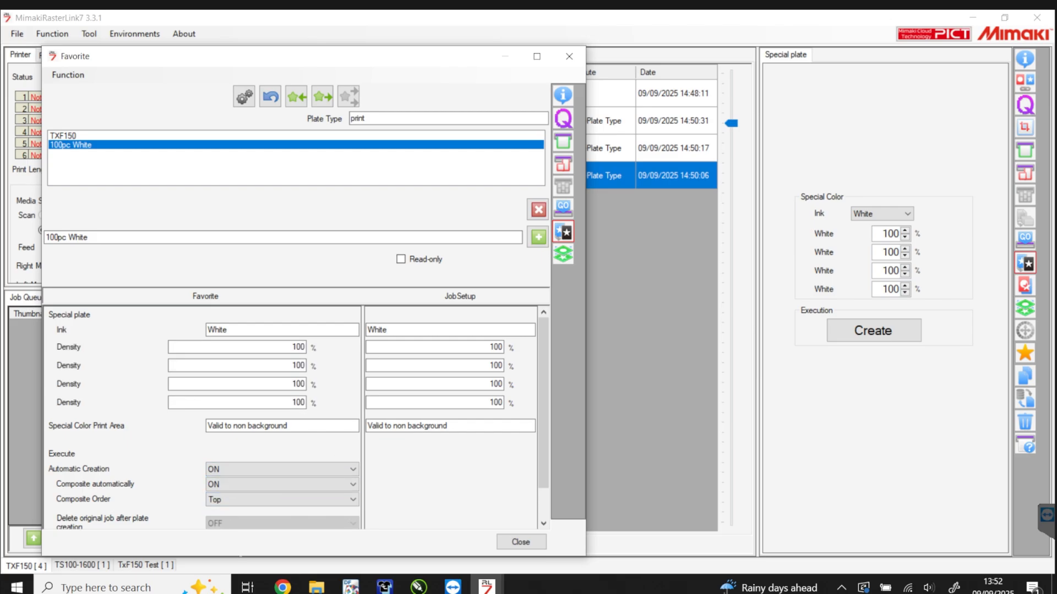
# - Copy the job's layer settings with 2-pixel thinning into the 100pc White favorite and close the favorites window
pyautogui.click(564, 255)
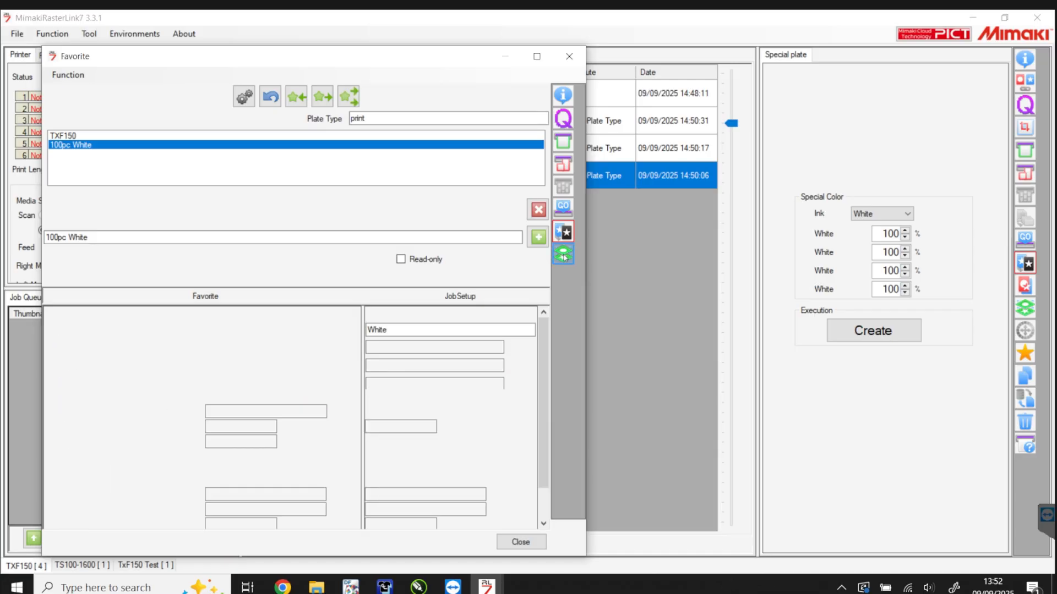
pyautogui.scroll(-1, 296, 419)
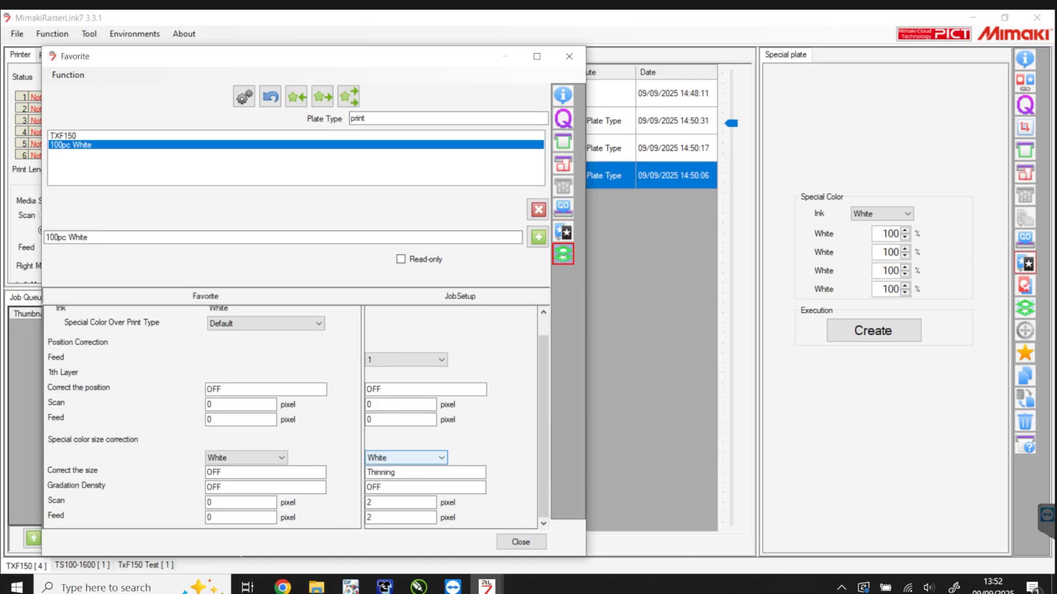
pyautogui.click(300, 97)
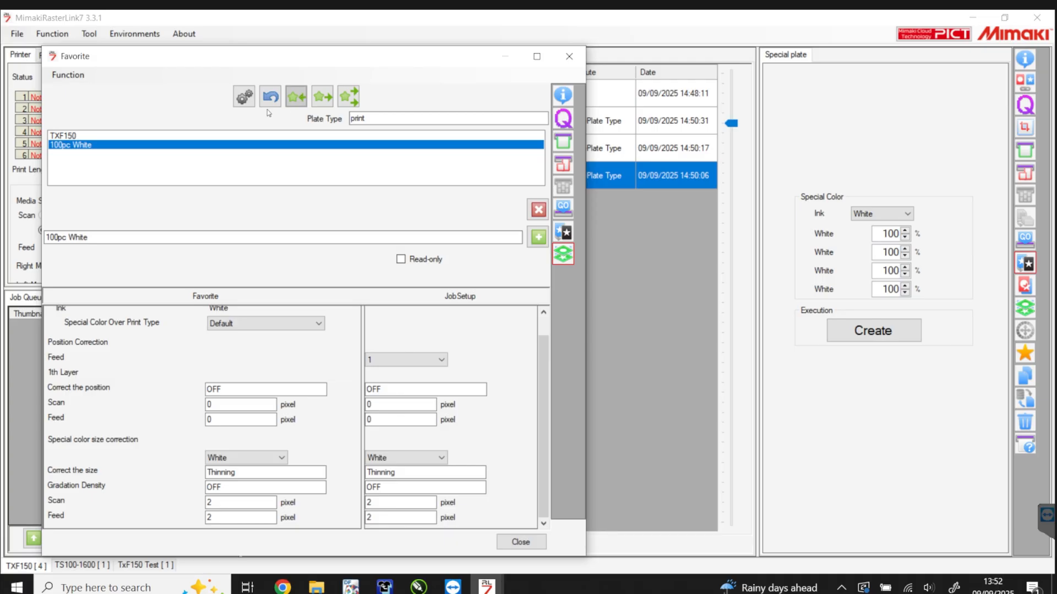
pyautogui.click(574, 57)
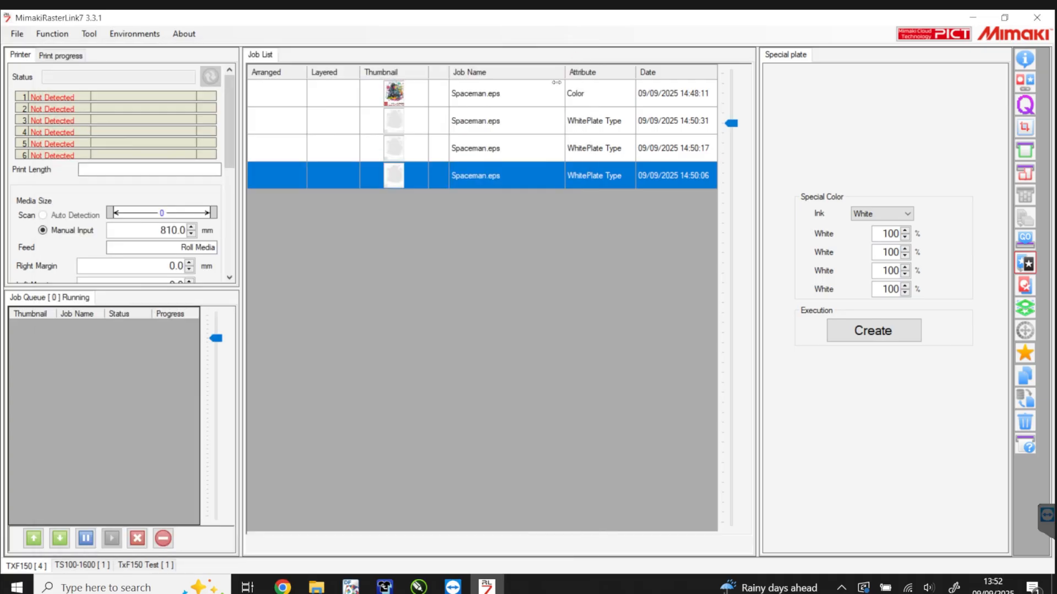
# - Select the 80% white plate and add a new favorite named "80pc White" for it
pyautogui.click(485, 154)
pyautogui.click(1025, 353)
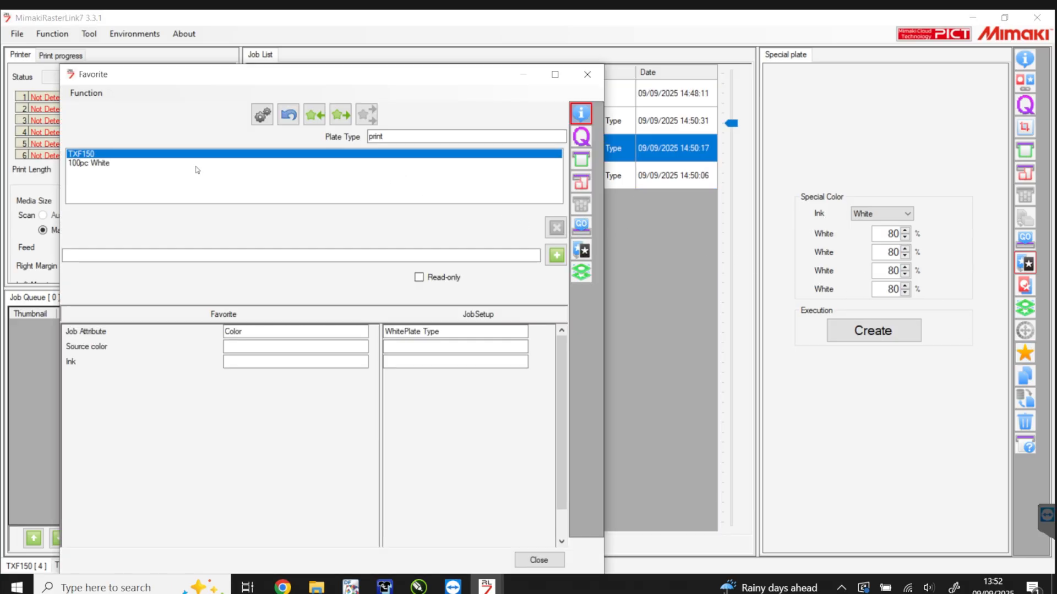
pyautogui.click(135, 255)
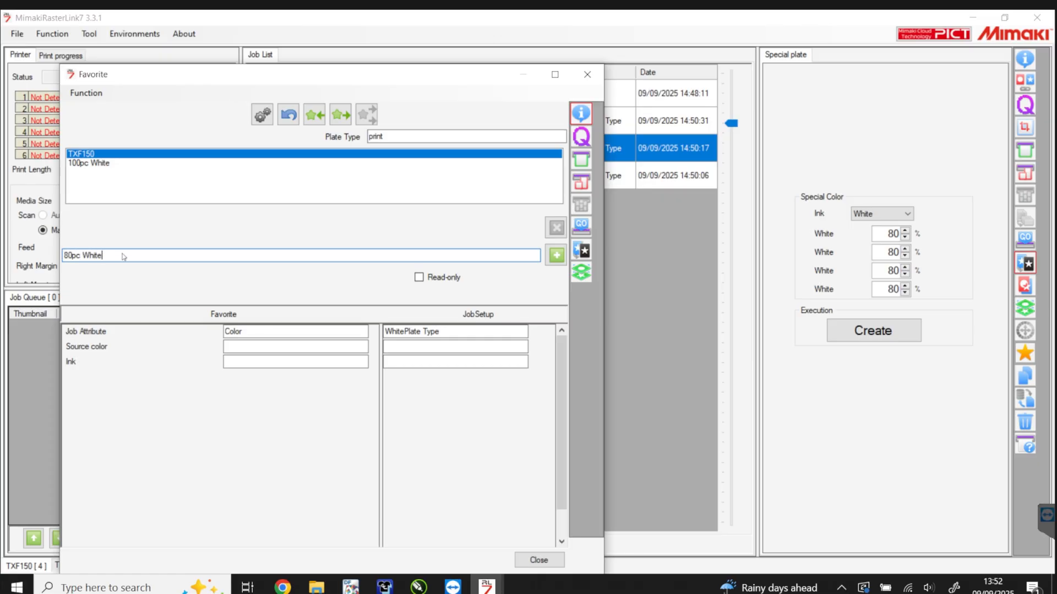
pyautogui.click(559, 256)
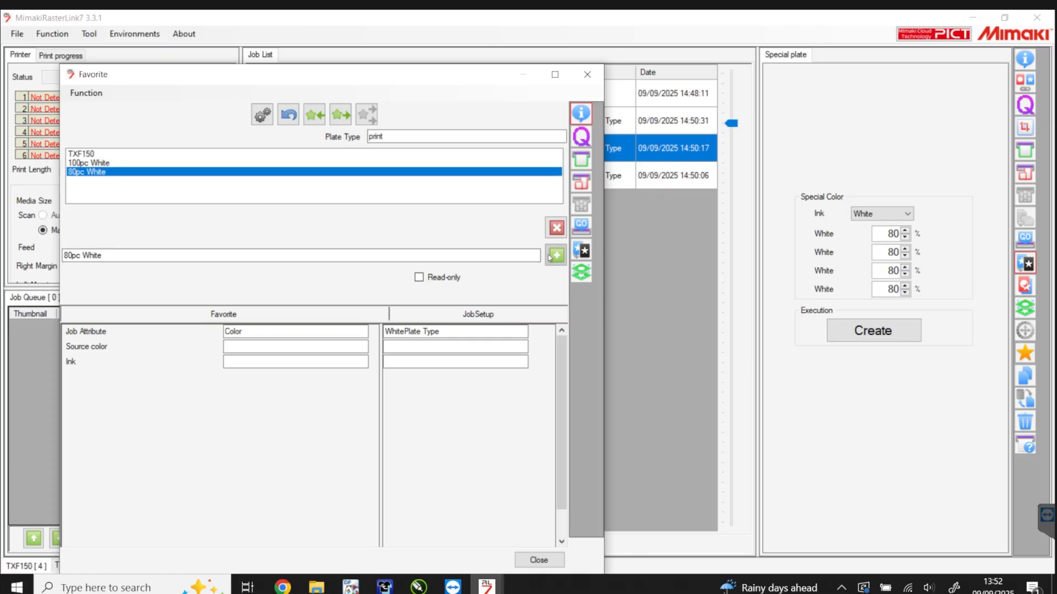
# - Copy the 80% plate's image edit and special plate settings into the 80pc White favorite
pyautogui.click(588, 160)
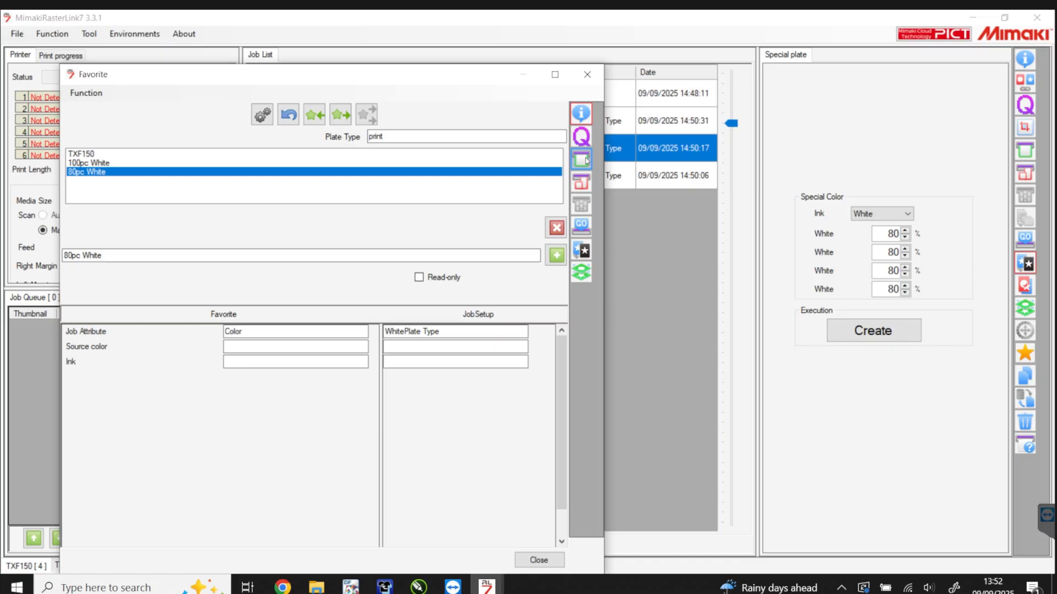
pyautogui.click(321, 119)
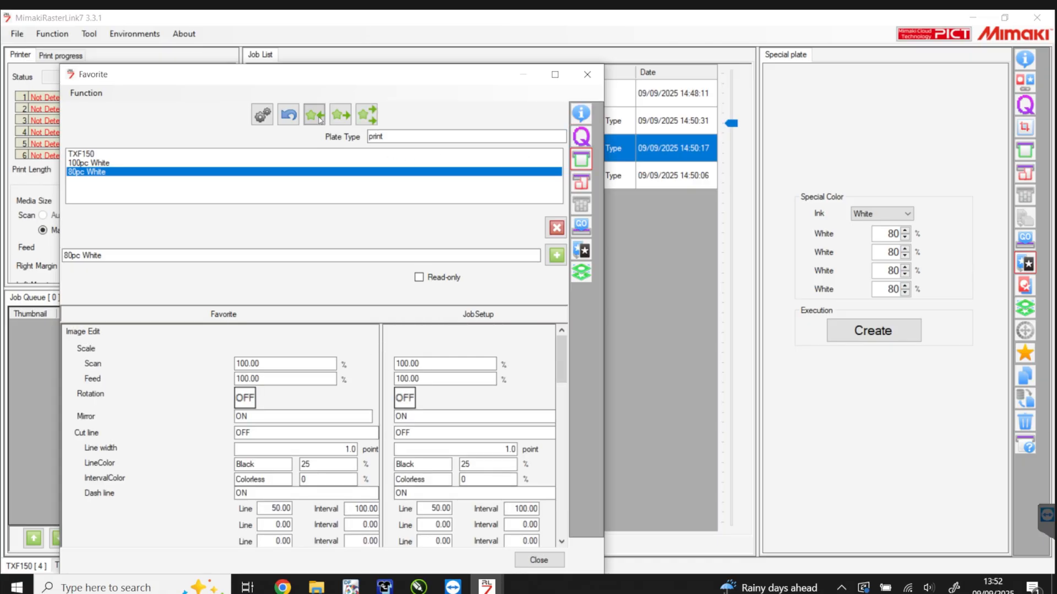
pyautogui.click(581, 224)
pyautogui.click(581, 251)
pyautogui.click(319, 119)
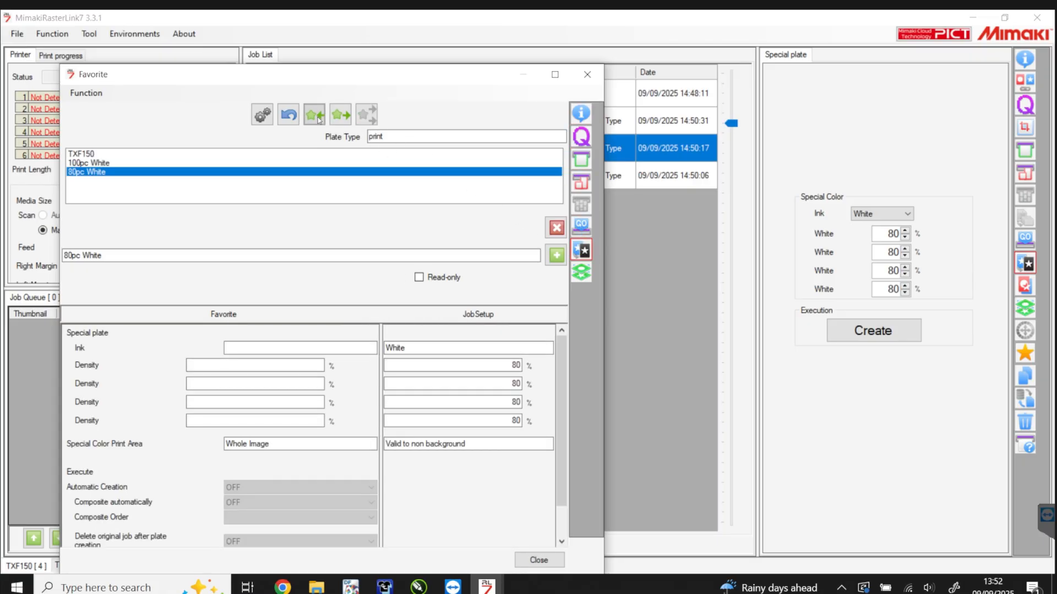
# - Turn on automatic creation and automatic compositing in the 80pc White favorite, with the composite order set to Top
pyautogui.click(260, 488)
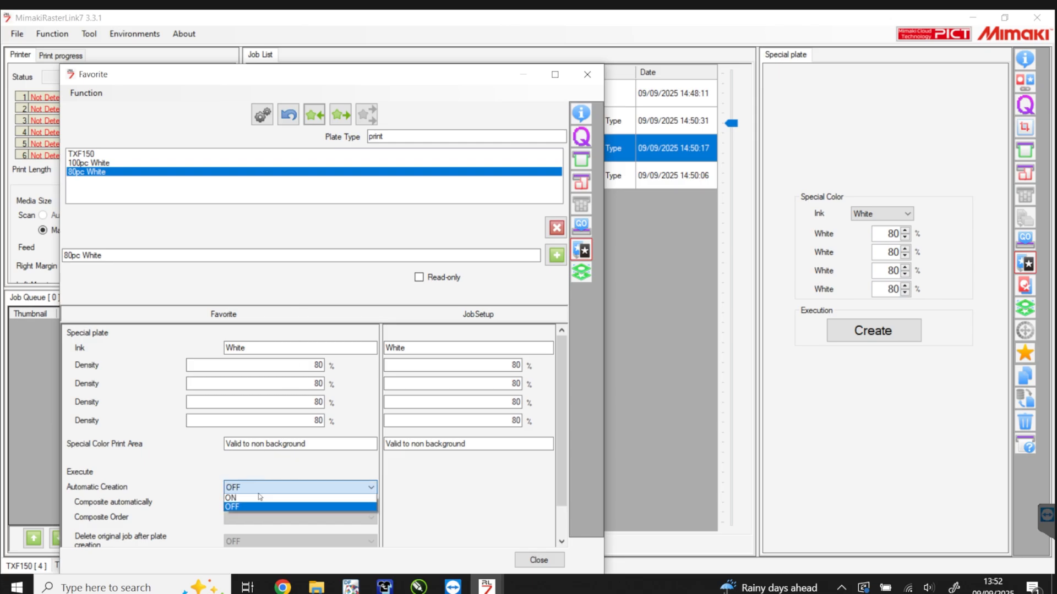
pyautogui.click(252, 505)
pyautogui.click(250, 489)
pyautogui.click(249, 498)
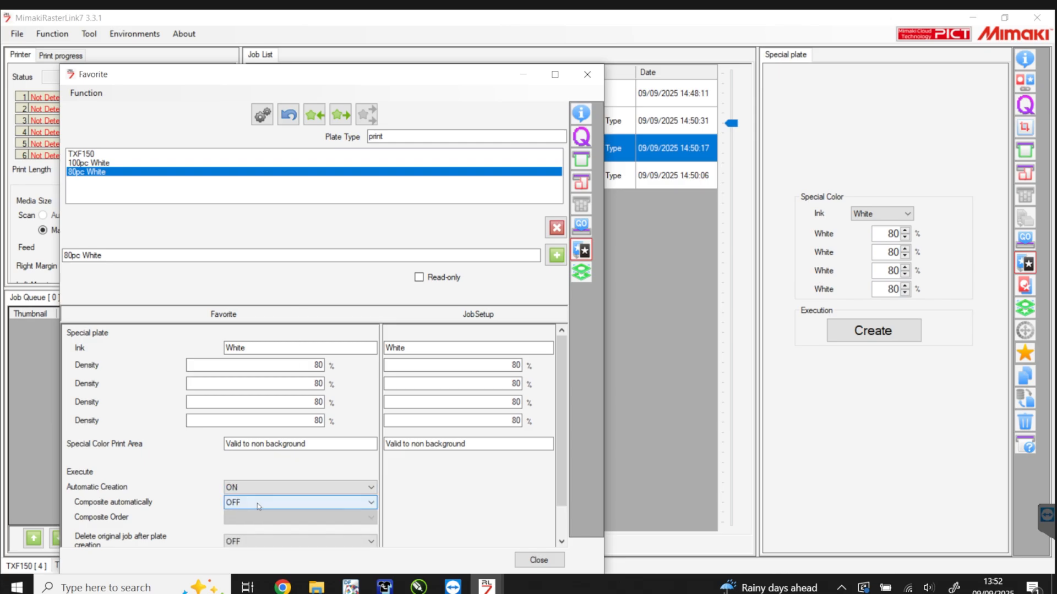
pyautogui.click(256, 503)
pyautogui.click(257, 516)
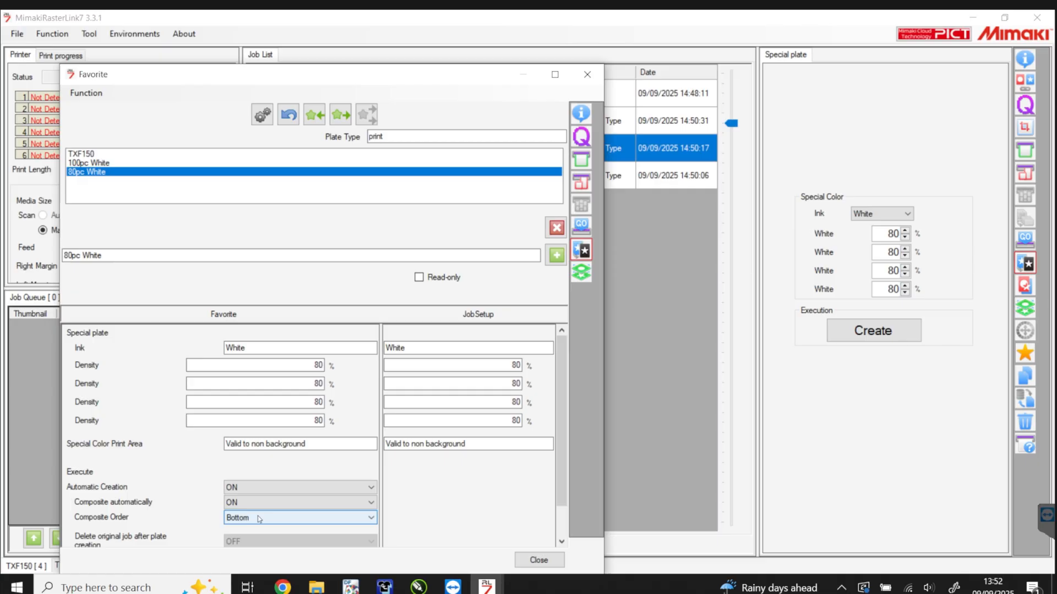
pyautogui.click(268, 521)
pyautogui.click(250, 532)
# - Copy the layer settings with 2-pixel thinning into the 80pc White favorite, review its image edit settings and close the favorites window
pyautogui.click(582, 272)
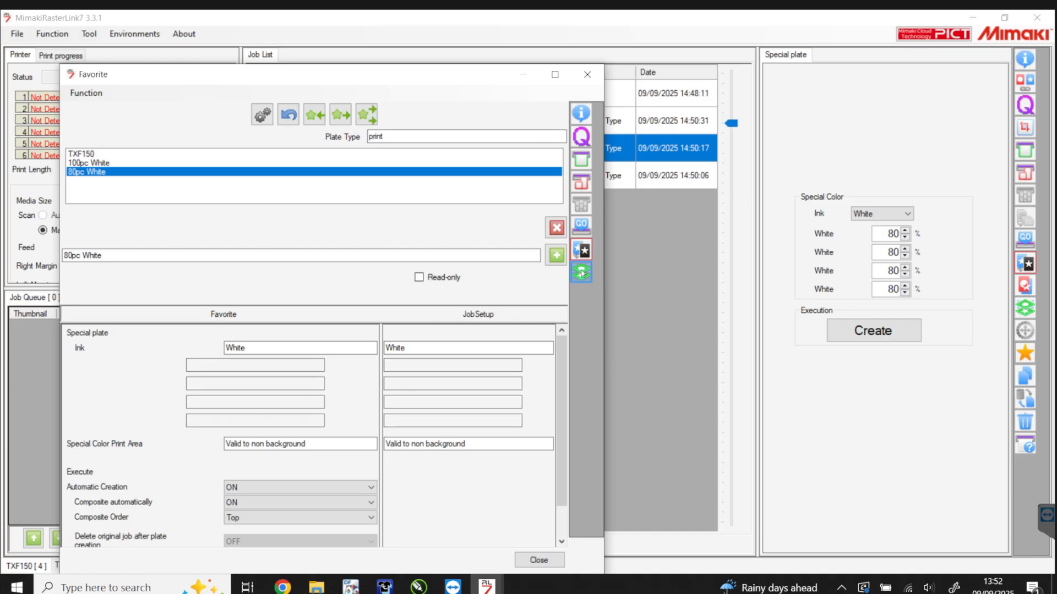
pyautogui.click(315, 116)
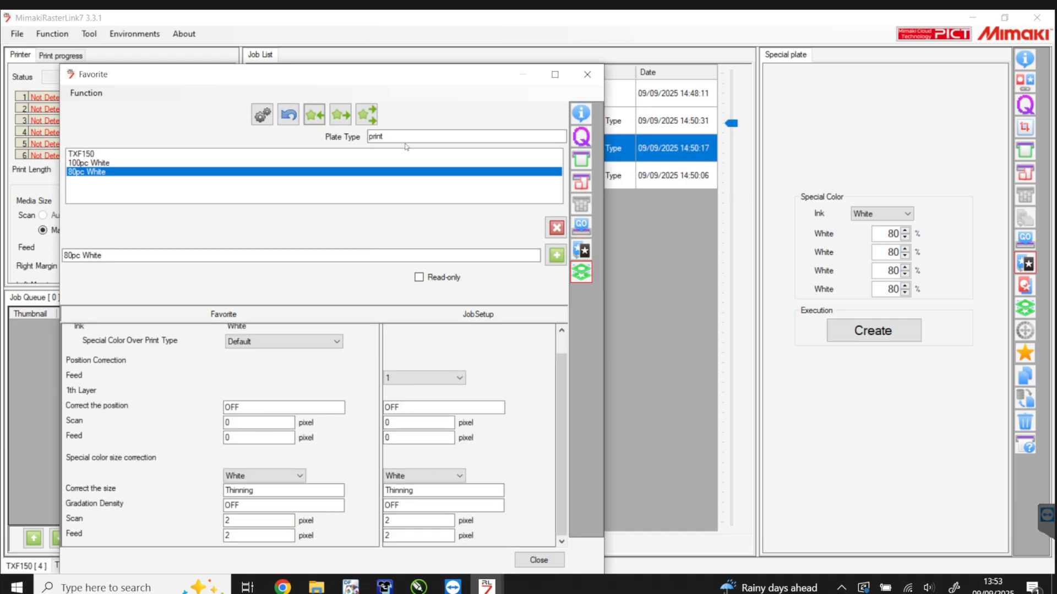
pyautogui.click(582, 159)
pyautogui.click(581, 136)
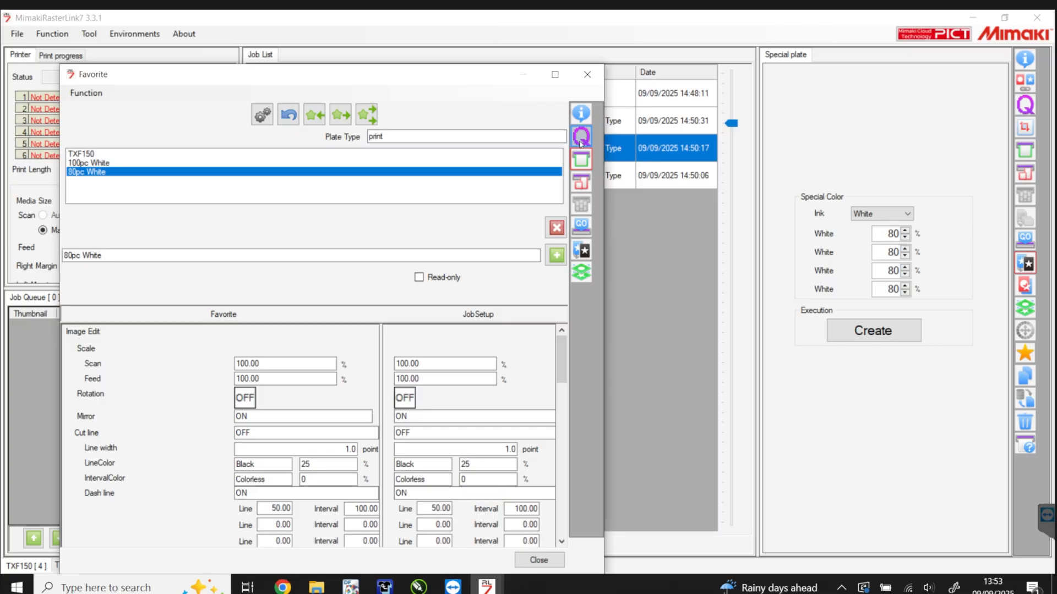
pyautogui.click(539, 560)
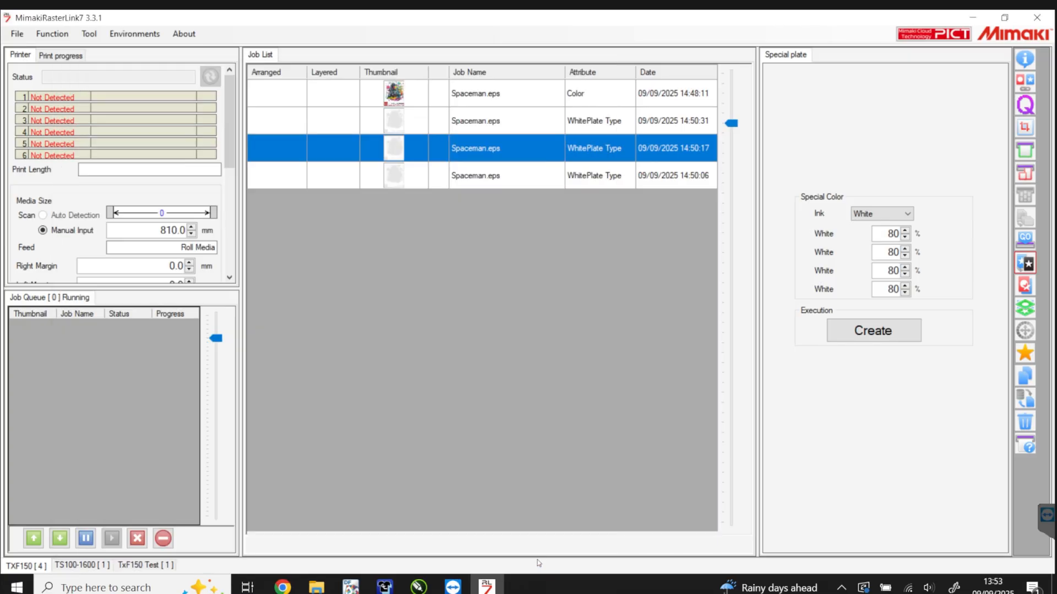
# - Select the 50% white plate and add a new favorite named "50pc White" for it
pyautogui.click(507, 180)
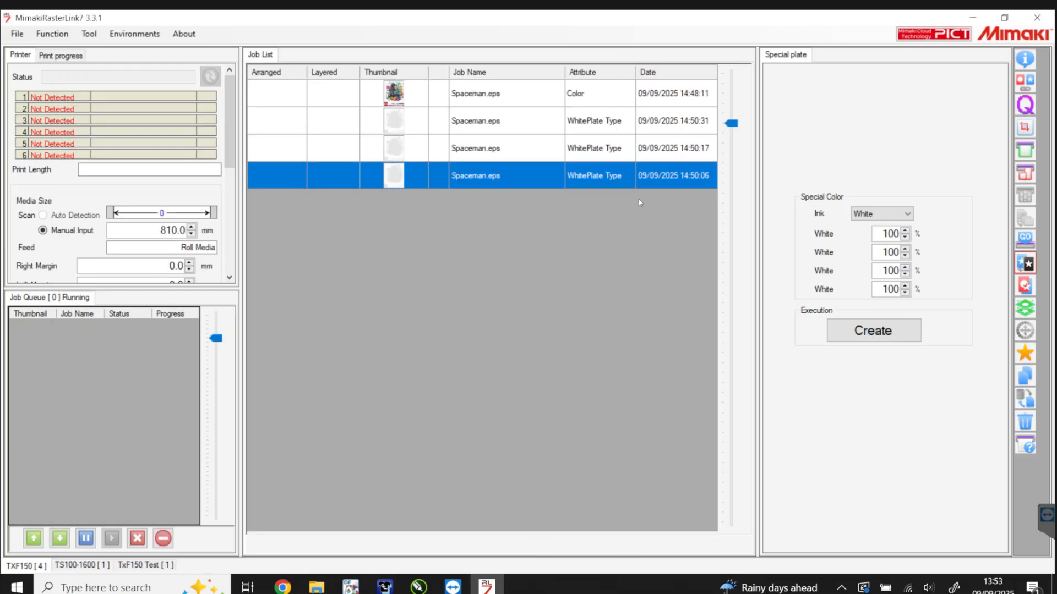
pyautogui.click(528, 125)
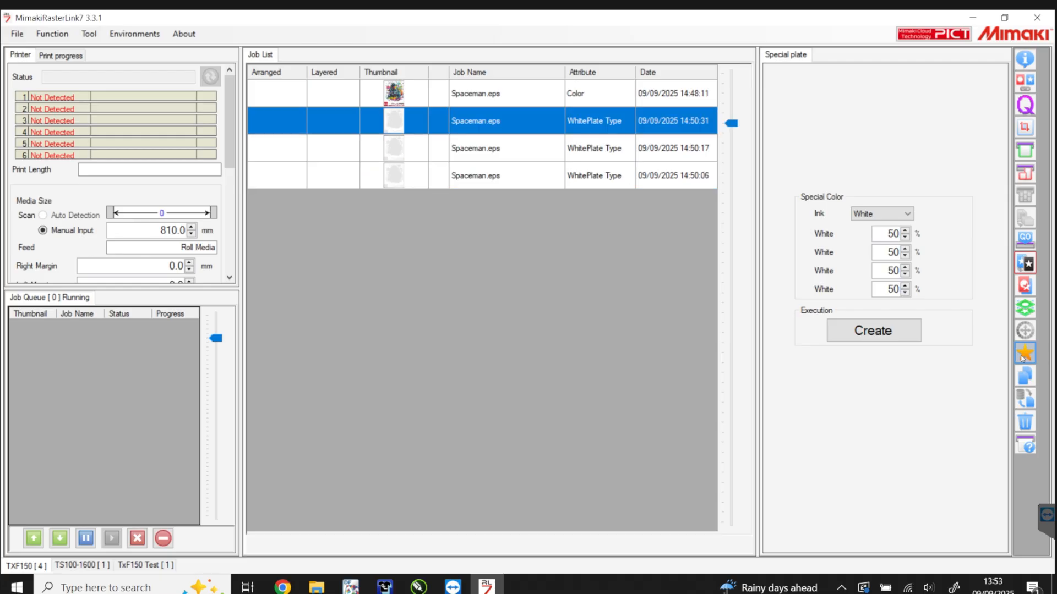
pyautogui.click(1025, 353)
pyautogui.click(290, 273)
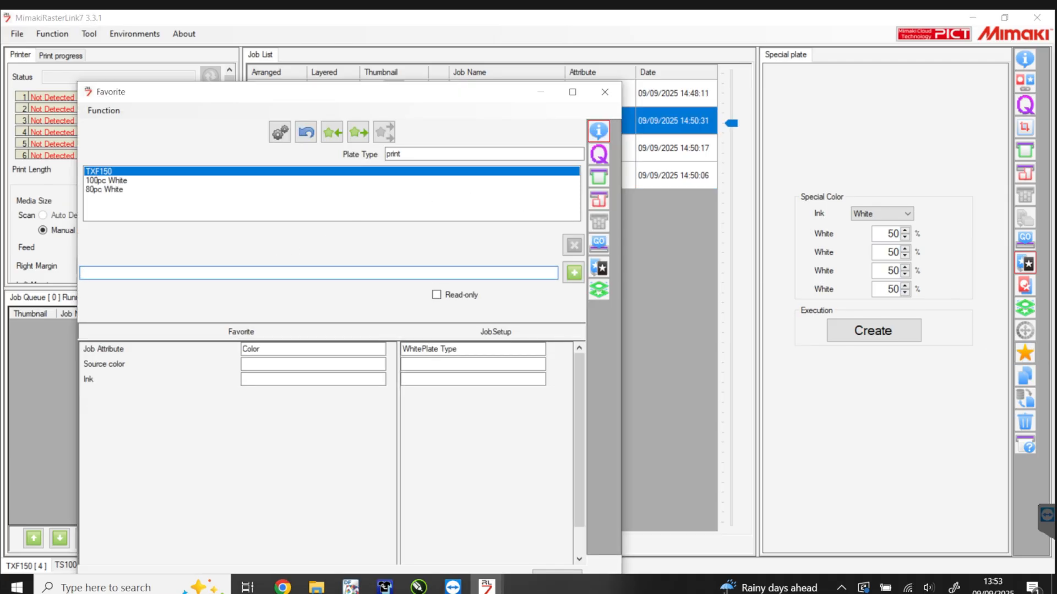
pyautogui.write('50pc White')
pyautogui.click(574, 273)
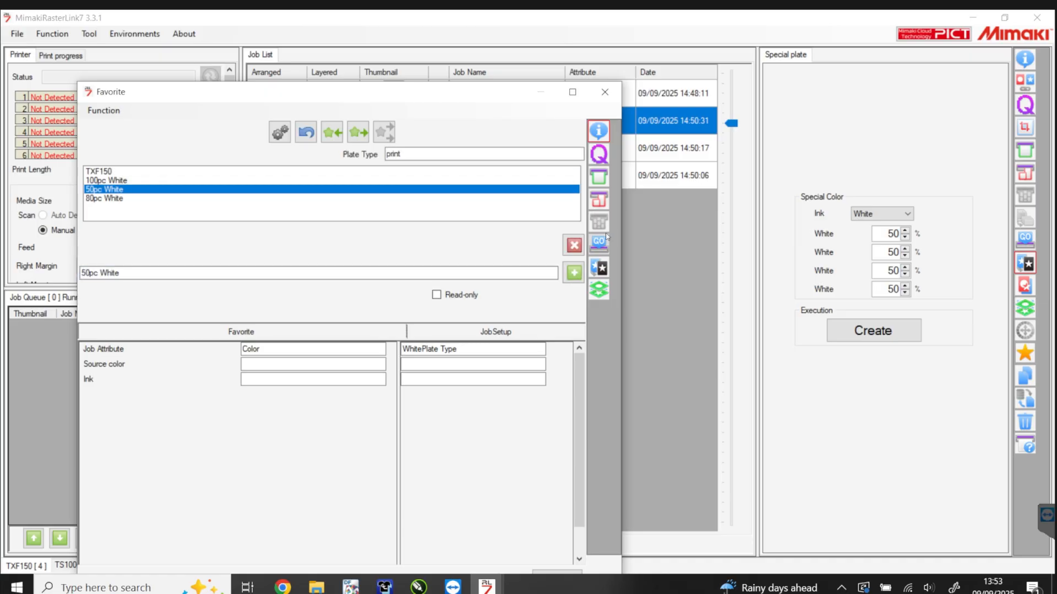
# - Copy the 50% plate's image edit and special plate settings into the 50pc White favorite
pyautogui.click(599, 157)
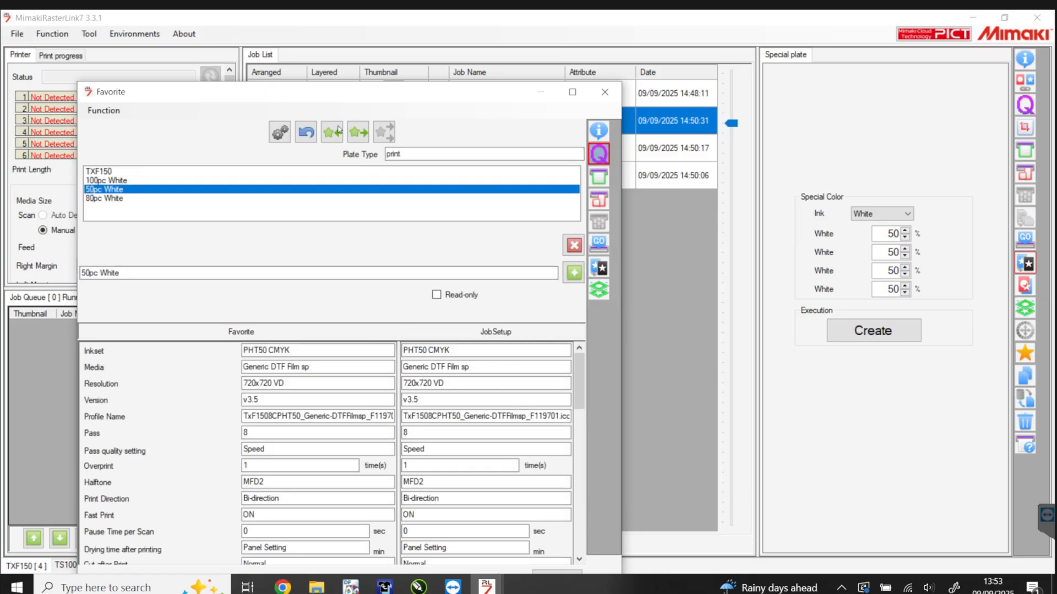
pyautogui.click(599, 177)
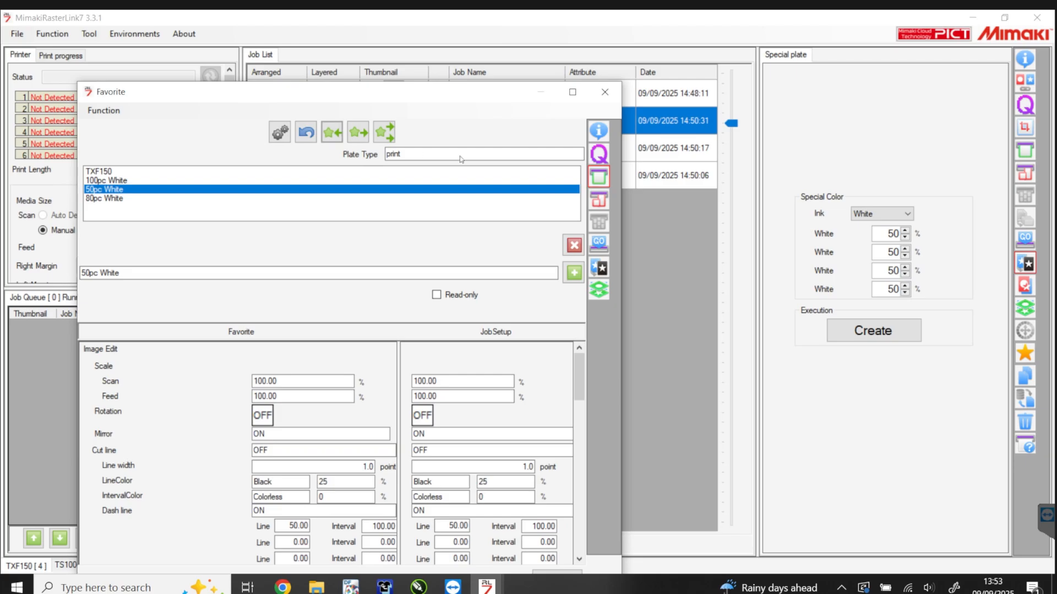
pyautogui.click(599, 242)
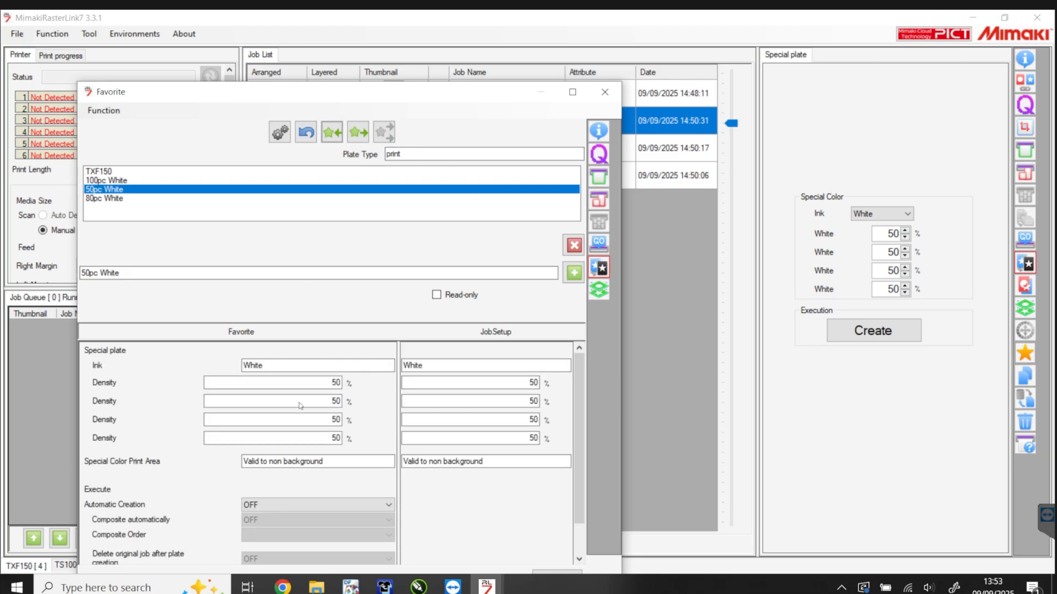
# - Turn on automatic creation and automatic compositing in the 50pc White favorite, with the composite order set to Top
pyautogui.click(262, 505)
pyautogui.click(261, 517)
pyautogui.click(317, 519)
pyautogui.click(259, 528)
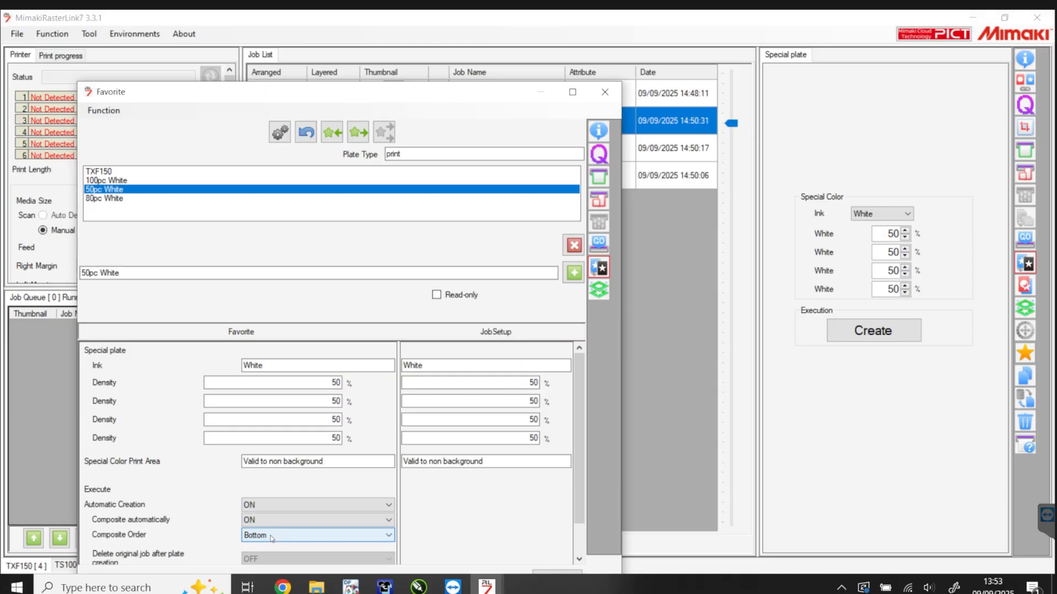
pyautogui.click(317, 535)
pyautogui.click(254, 553)
# - Copy the layer settings with 2-pixel thinning into the 50pc White favorite and close the favorites window
pyautogui.click(599, 290)
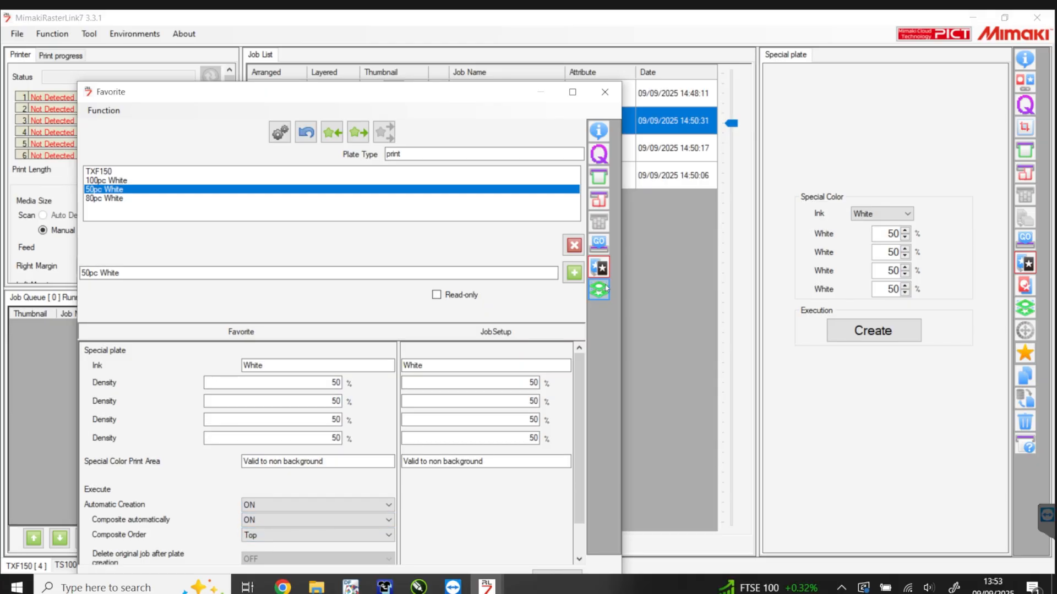
pyautogui.click(332, 133)
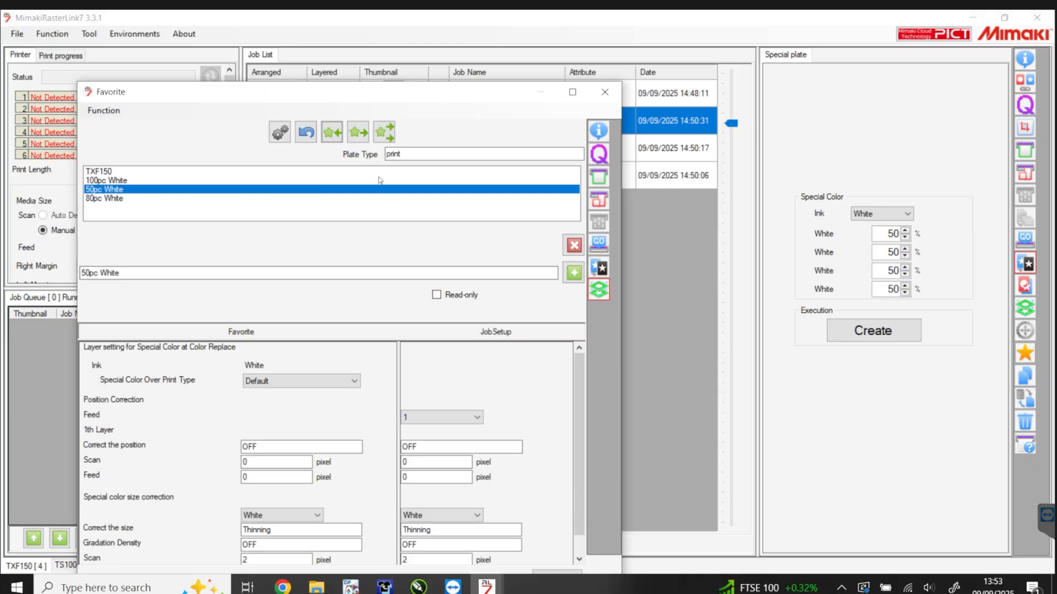
pyautogui.click(605, 92)
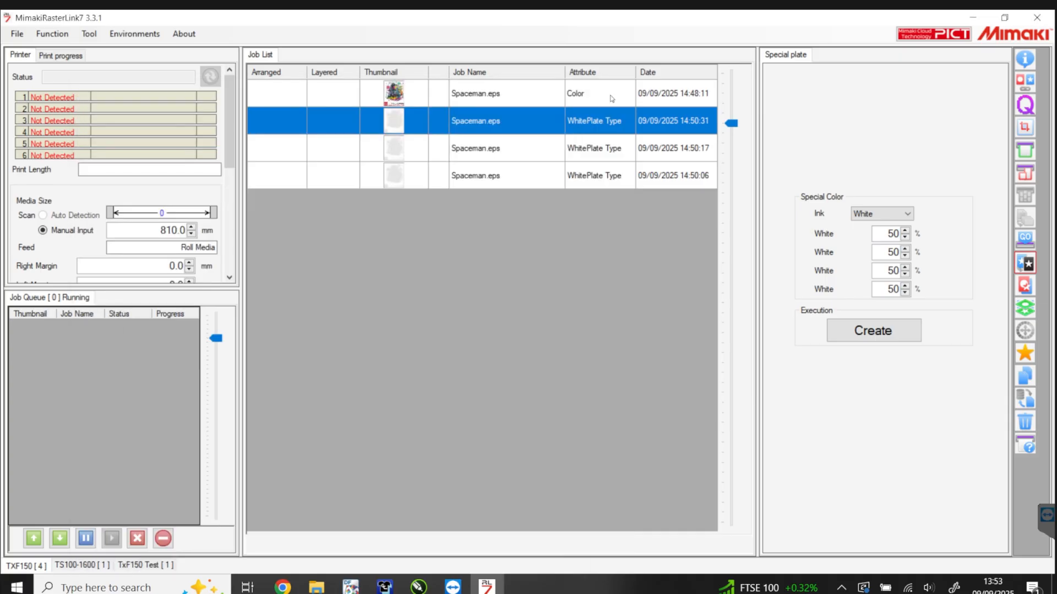
# - Delete the color job and all three white plate jobs of Spaceman.eps completely from the job list
pyautogui.click(461, 176)
pyautogui.keyDown('shift'); pyautogui.click(482, 100); pyautogui.keyUp('shift')
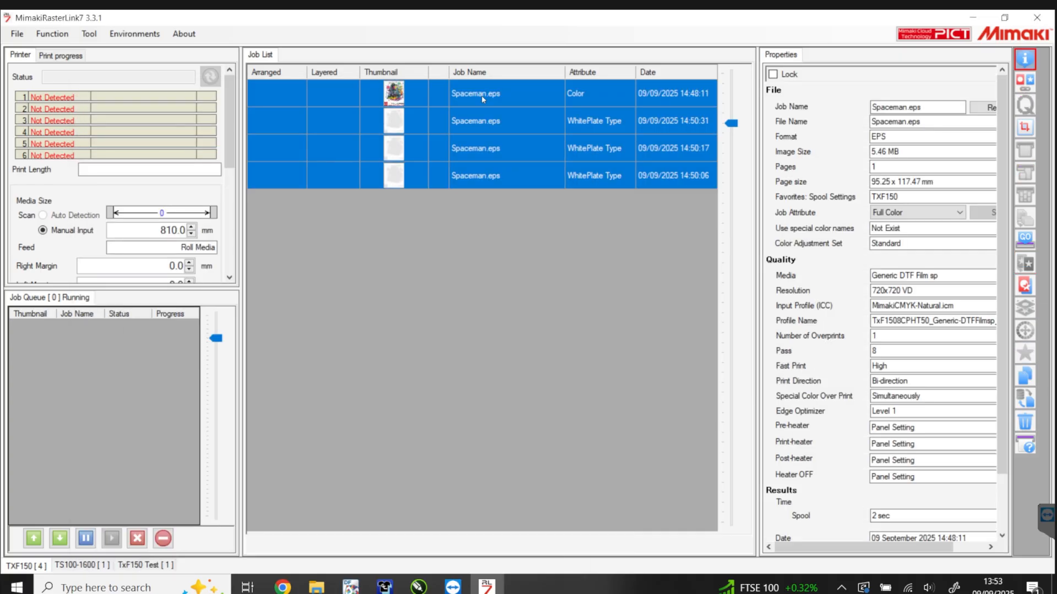
pyautogui.press('Delete')
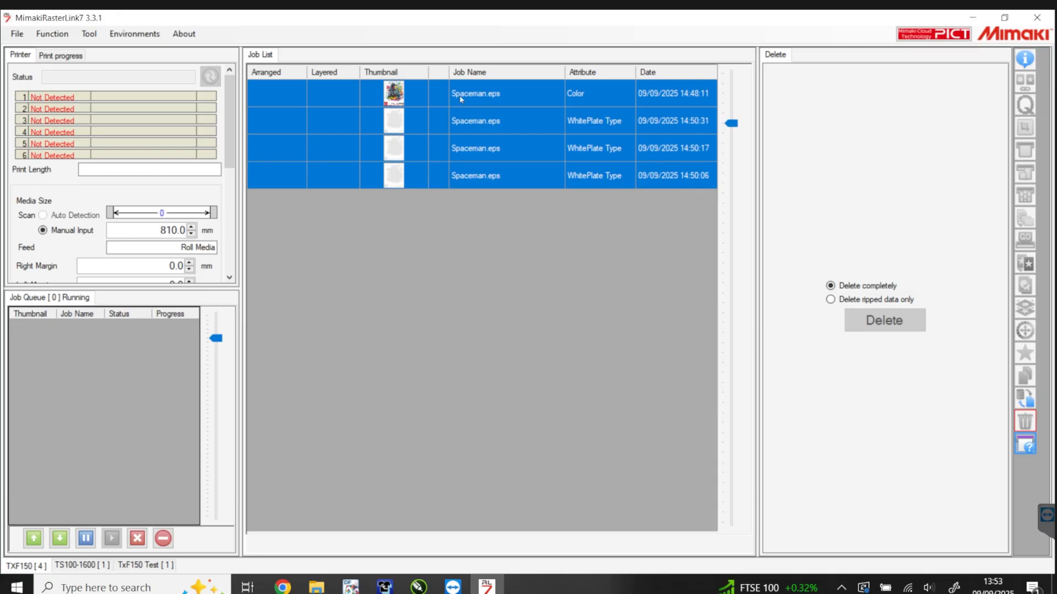
# - Open Spaceman.eps from the Desktop as a new print file
pyautogui.click(17, 34)
pyautogui.click(43, 48)
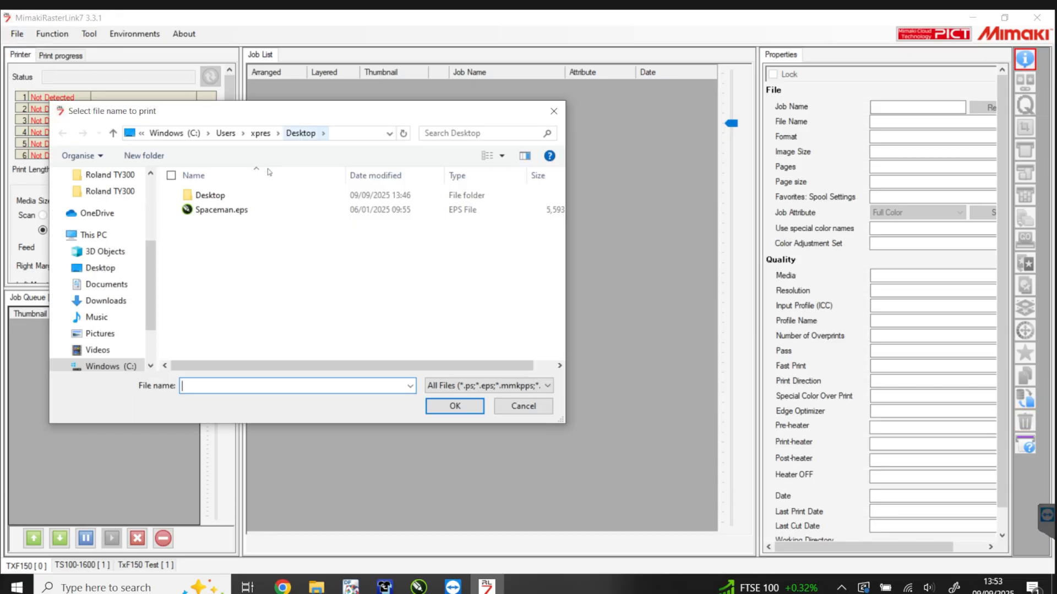
pyautogui.doubleClick(208, 210)
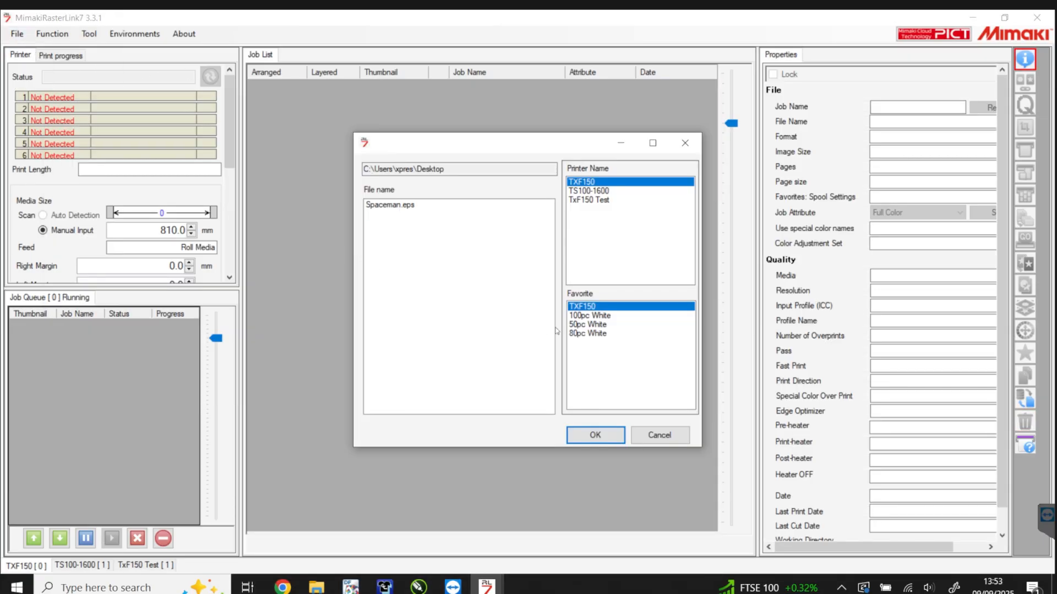
# - Load Spaceman.eps to the TXF150 printer with the 80pc White favorite applied
pyautogui.click(603, 316)
pyautogui.click(595, 334)
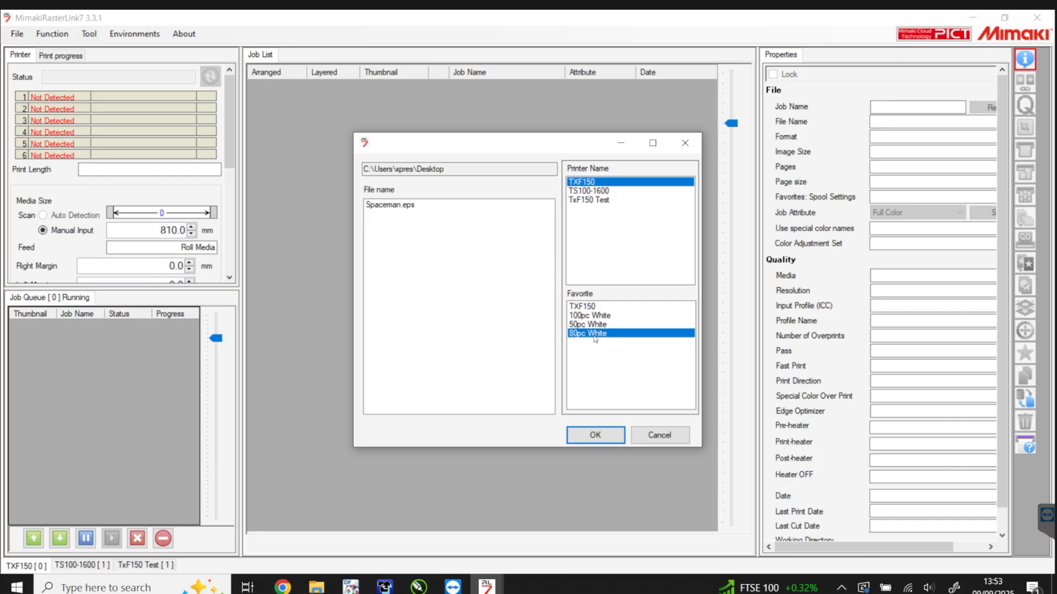
pyautogui.click(598, 325)
pyautogui.click(598, 316)
pyautogui.click(597, 325)
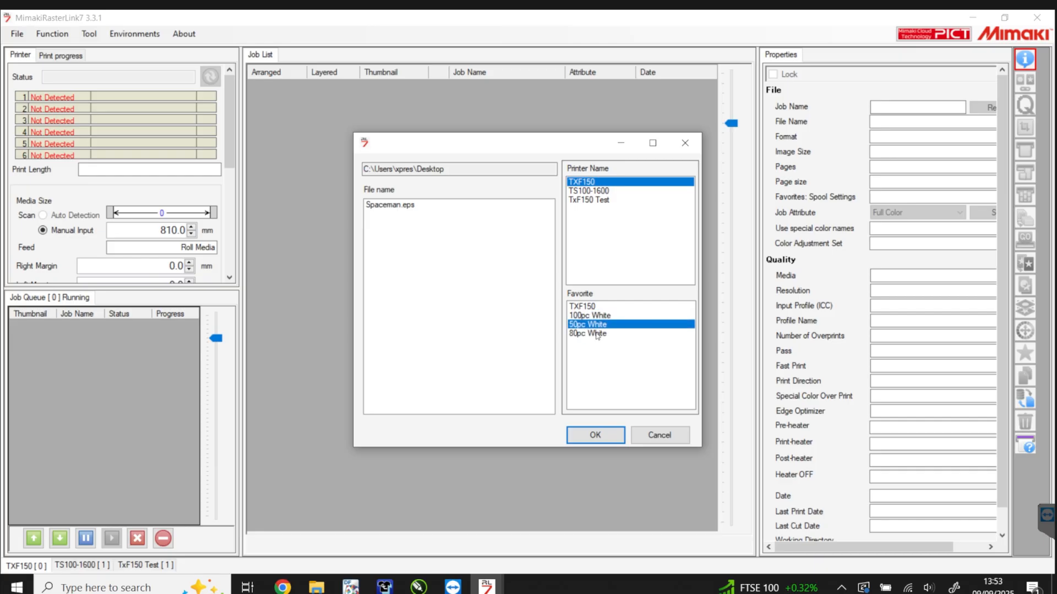
pyautogui.click(595, 334)
pyautogui.click(597, 325)
pyautogui.click(599, 316)
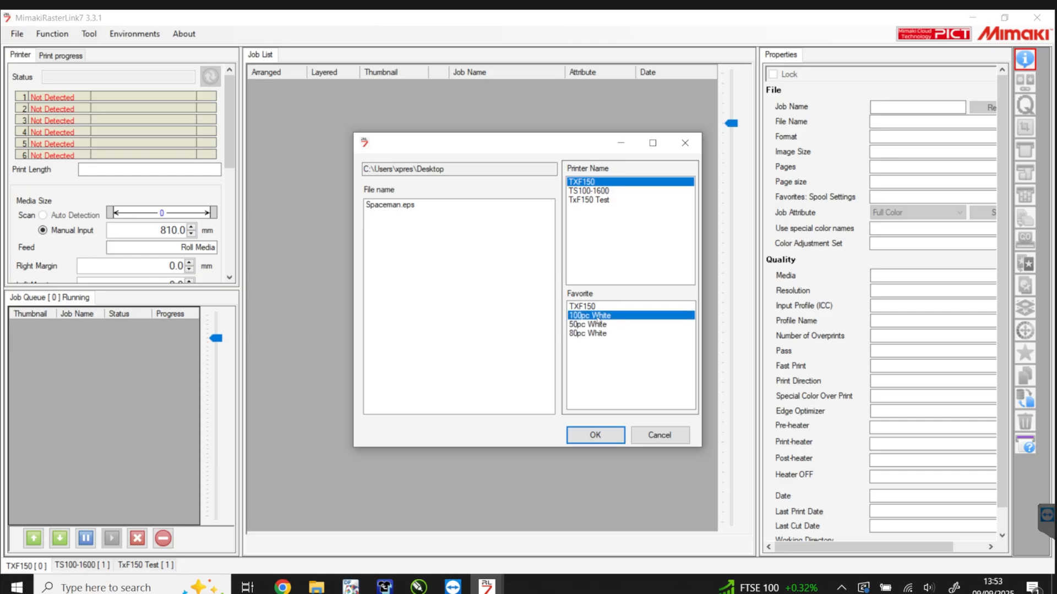
pyautogui.click(596, 334)
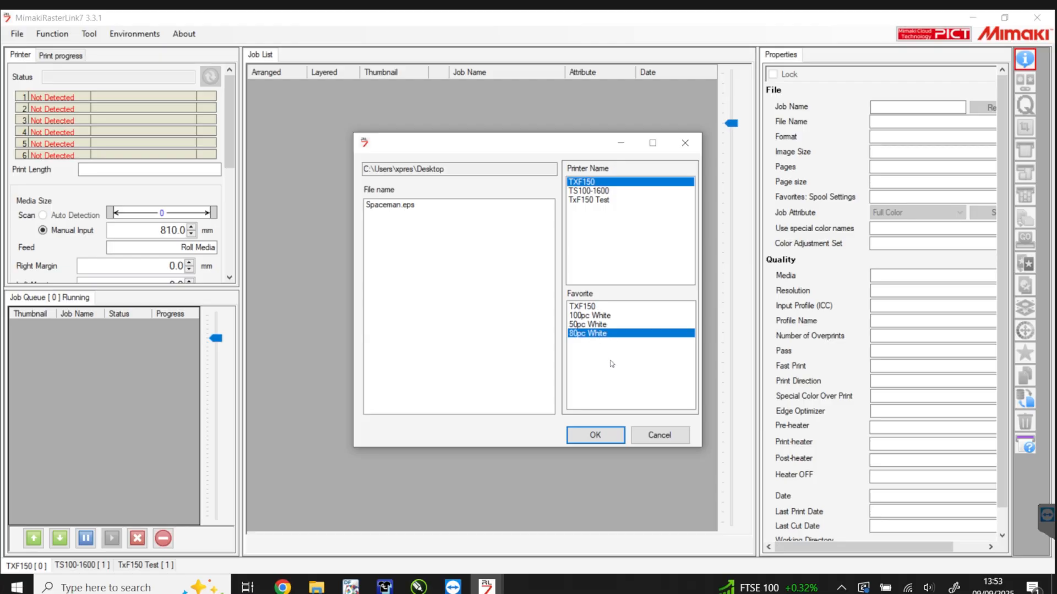
pyautogui.click(602, 440)
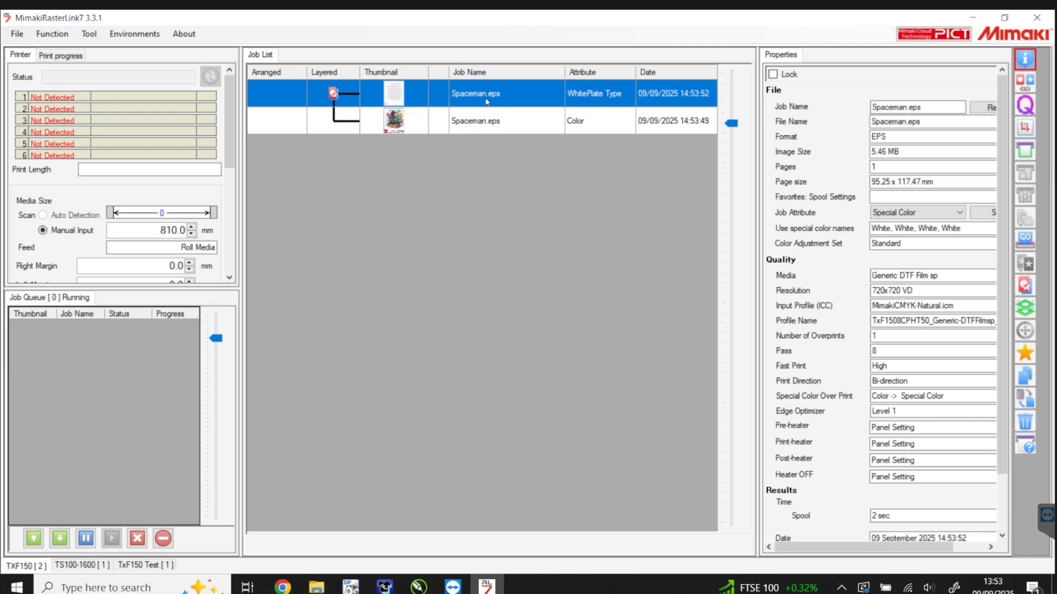
# - Check the composited Spaceman.eps job's print quality, general print and layer settings, including the white thinning
pyautogui.click(484, 122)
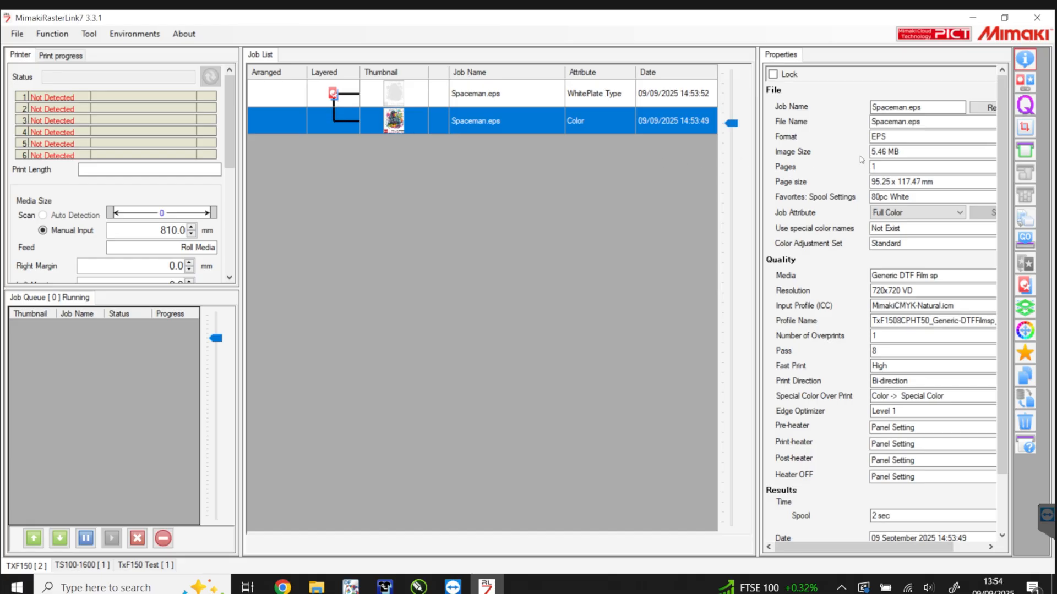
pyautogui.click(1025, 105)
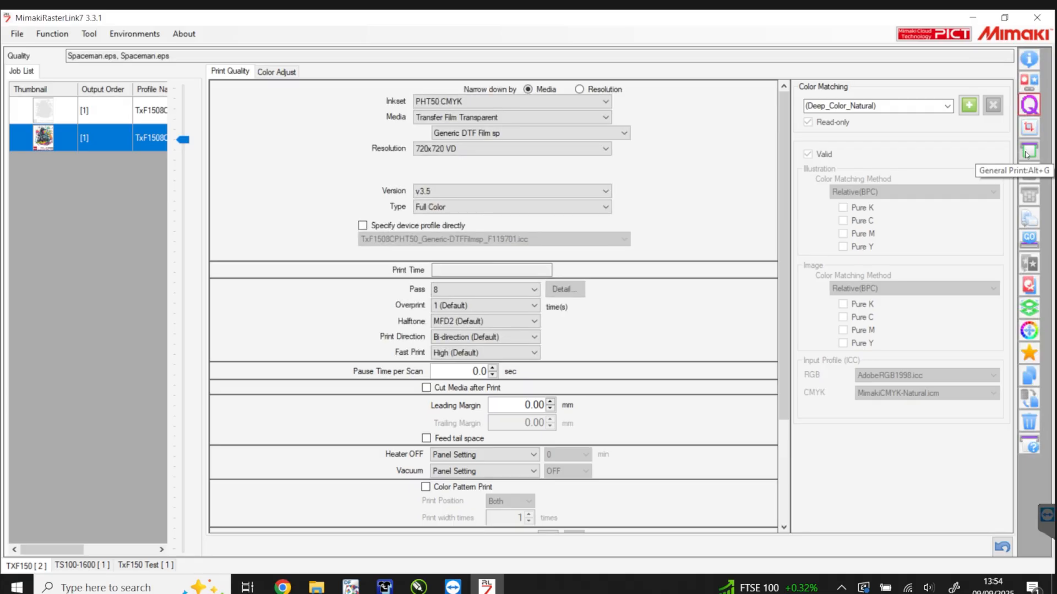
pyautogui.click(1027, 152)
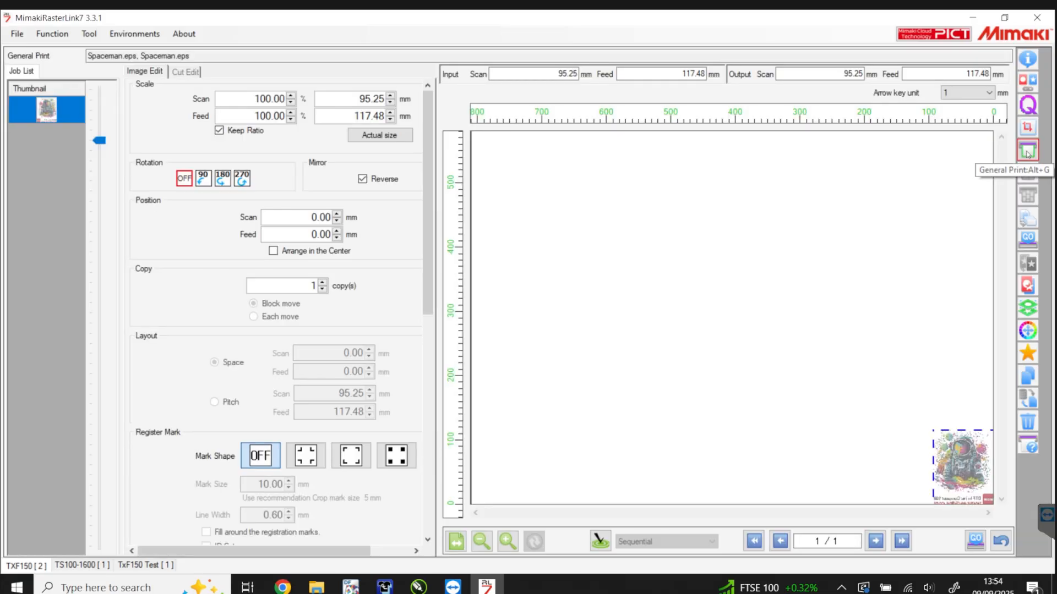
pyautogui.click(1027, 308)
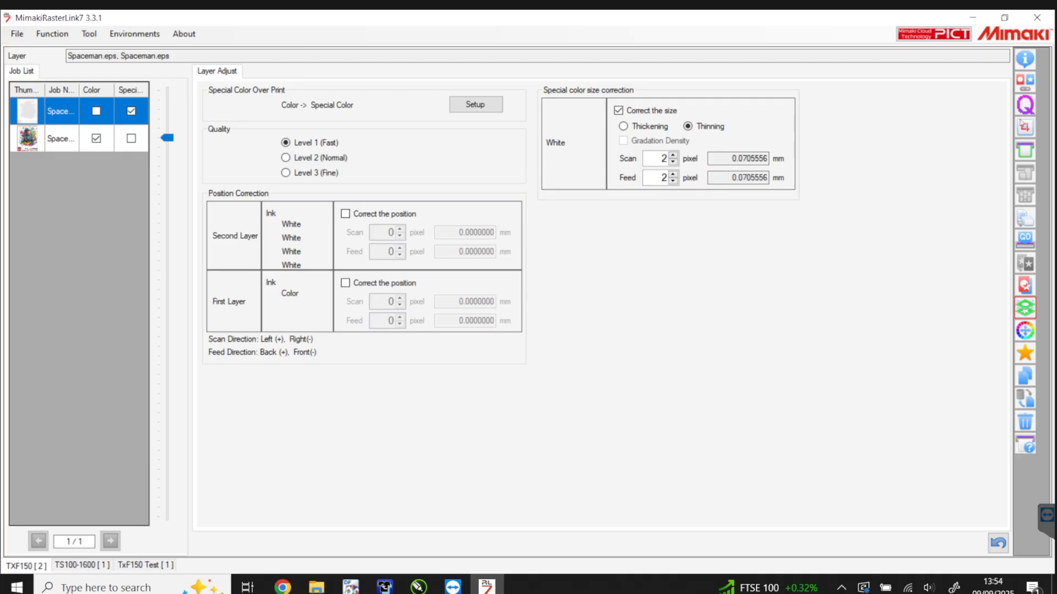
pyautogui.click(1025, 59)
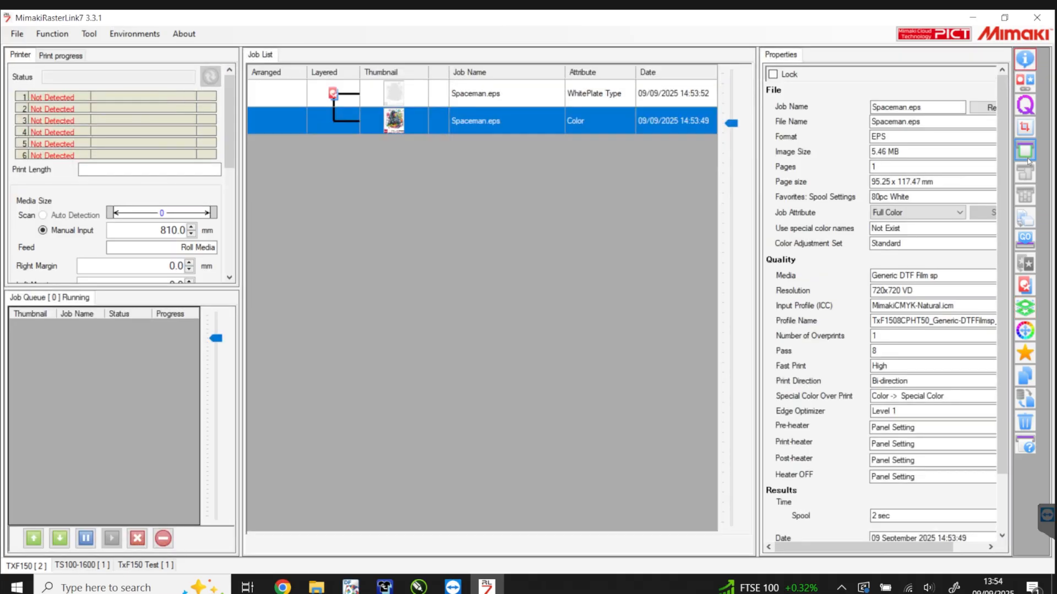
# - Set the composited Spaceman.eps job to 6 copies in its general print settings
pyautogui.click(1027, 158)
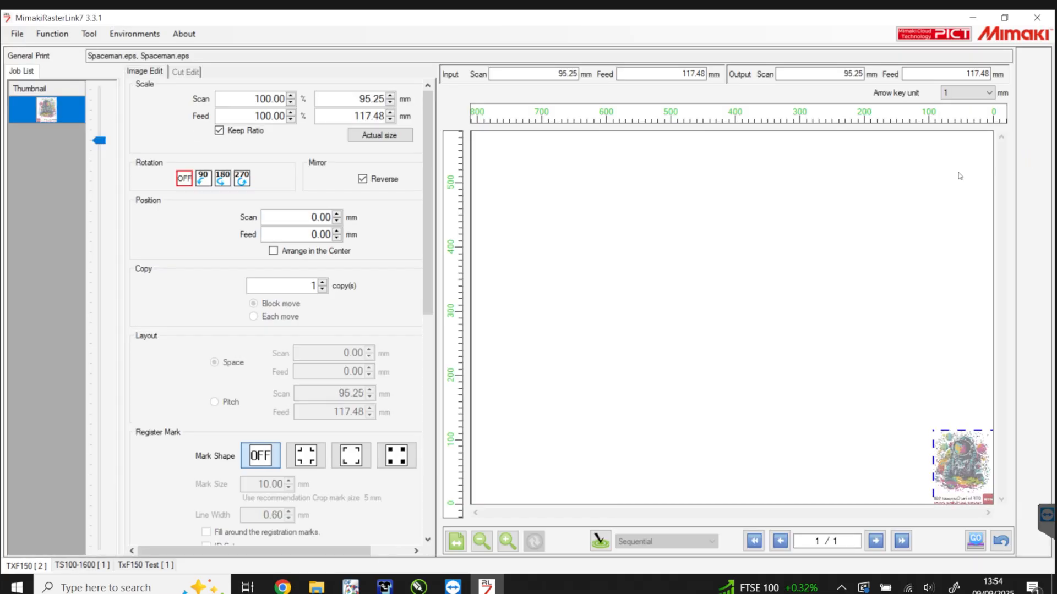
pyautogui.click(323, 283)
pyautogui.click(324, 283)
pyautogui.click(324, 283)
pyautogui.click(325, 283)
pyautogui.click(325, 283)
# - Set the space between copies to 4 mm in both the scan and feed directions
pyautogui.click(368, 349)
pyautogui.click(368, 349)
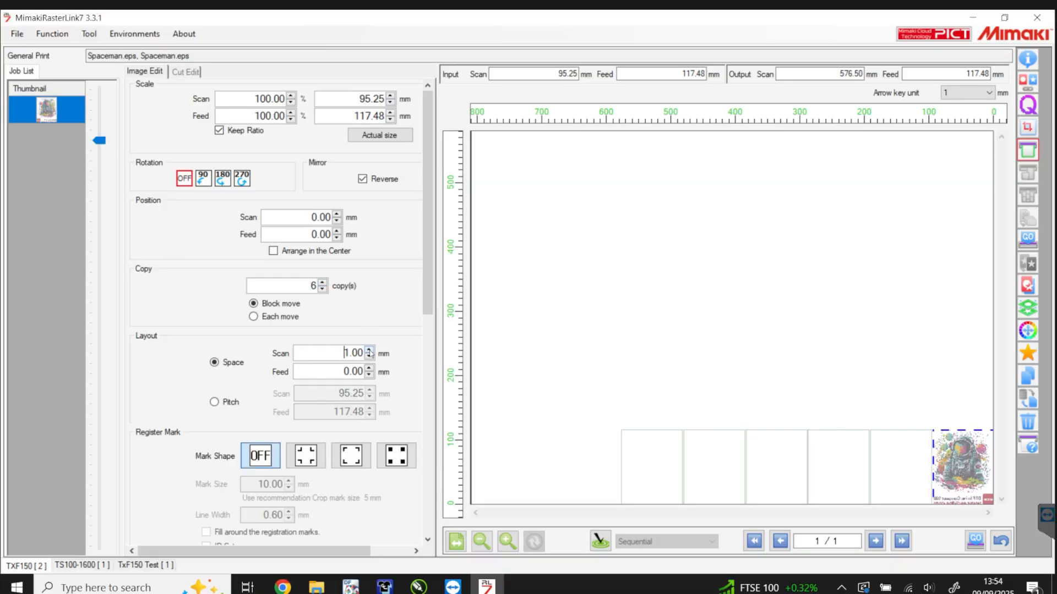
pyautogui.click(368, 349)
pyautogui.click(369, 349)
pyautogui.click(369, 368)
pyautogui.click(369, 368)
pyautogui.click(370, 368)
pyautogui.click(369, 368)
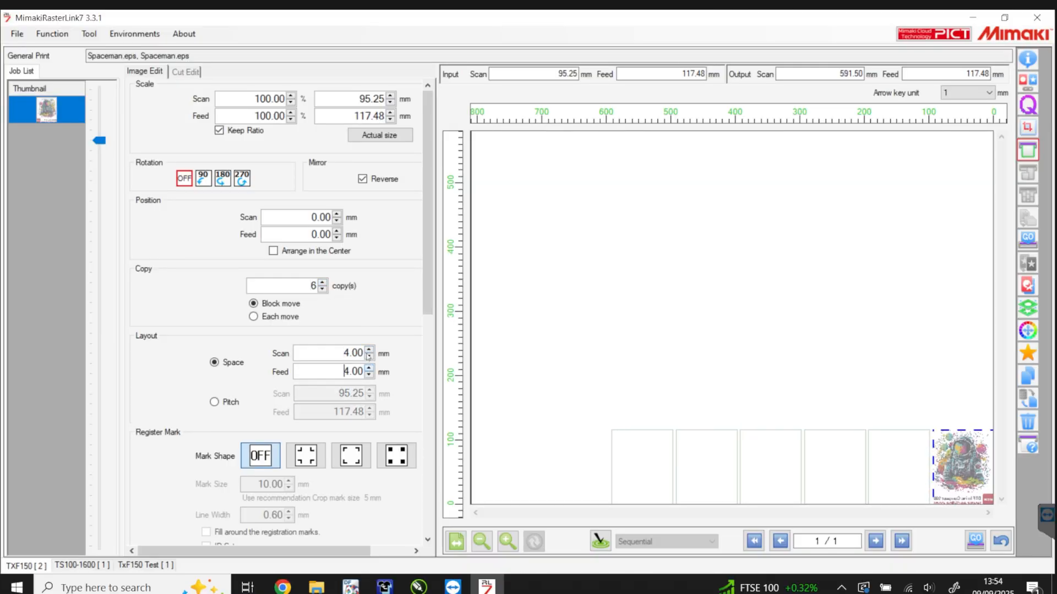
# - Raise the number of copies to 16 and arrange the block in the center of the media
pyautogui.click(325, 283)
pyautogui.click(325, 284)
pyautogui.click(325, 283)
pyautogui.doubleClick(325, 283)
pyautogui.click(325, 283)
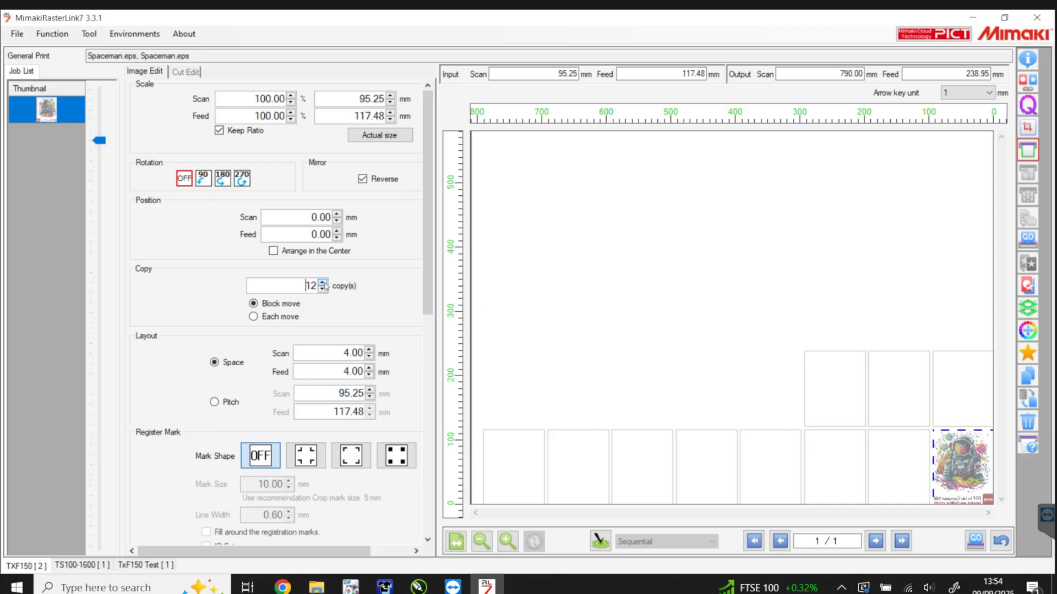
pyautogui.doubleClick(325, 283)
pyautogui.click(324, 283)
pyautogui.click(324, 284)
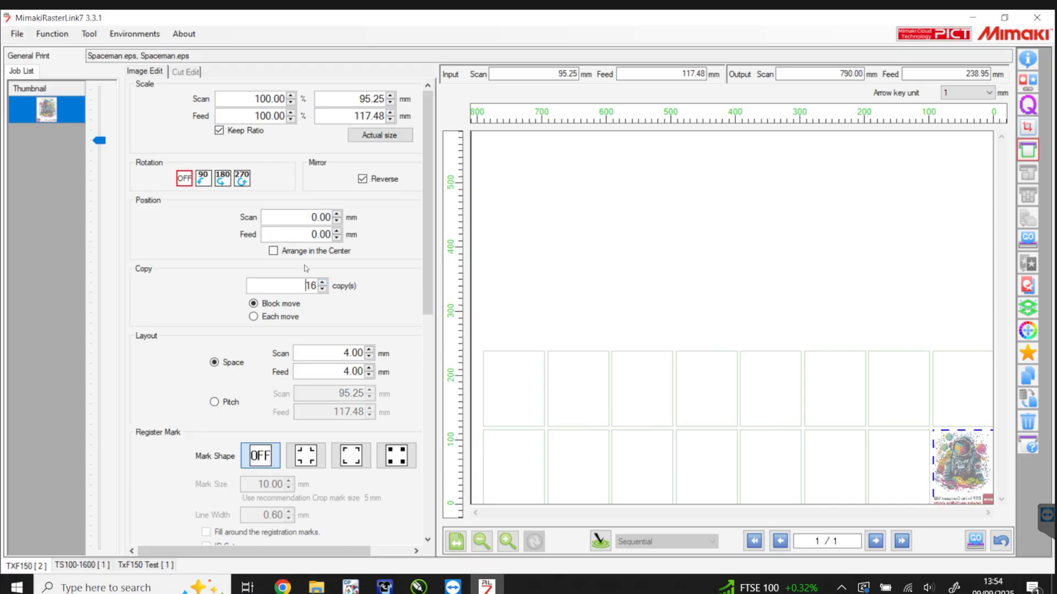
pyautogui.click(274, 251)
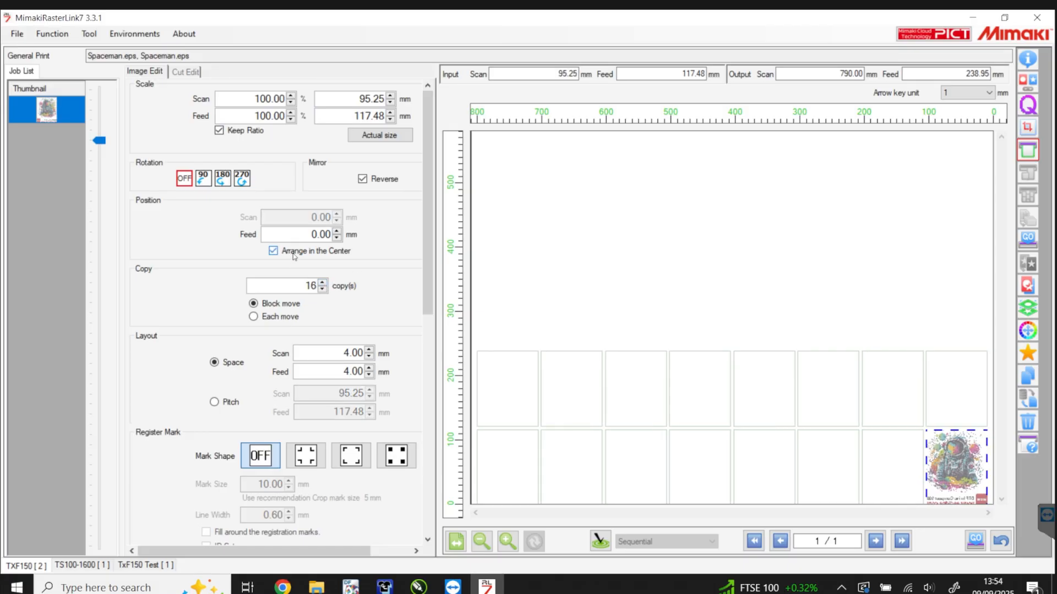